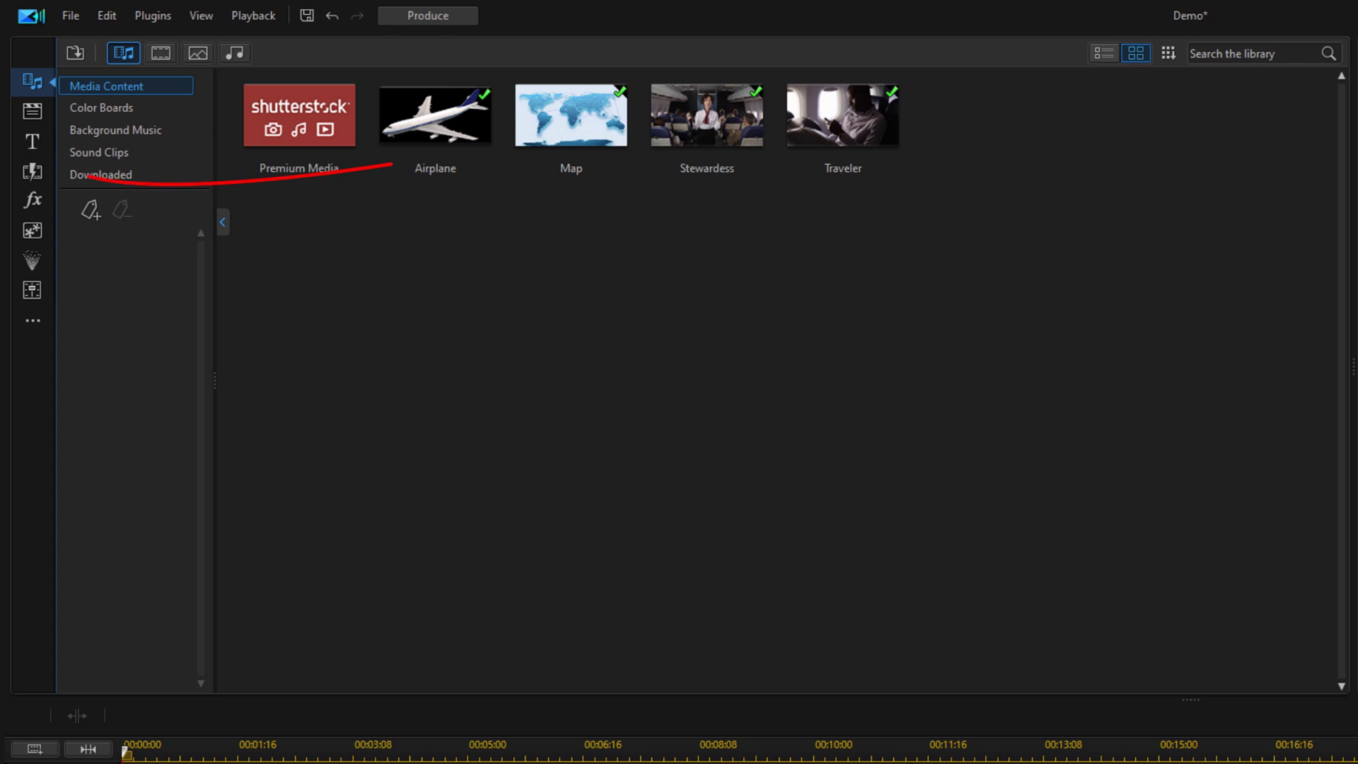
Place a Fade transition between the two SafetyInstructions clips on video track 1
left_click(30, 177)
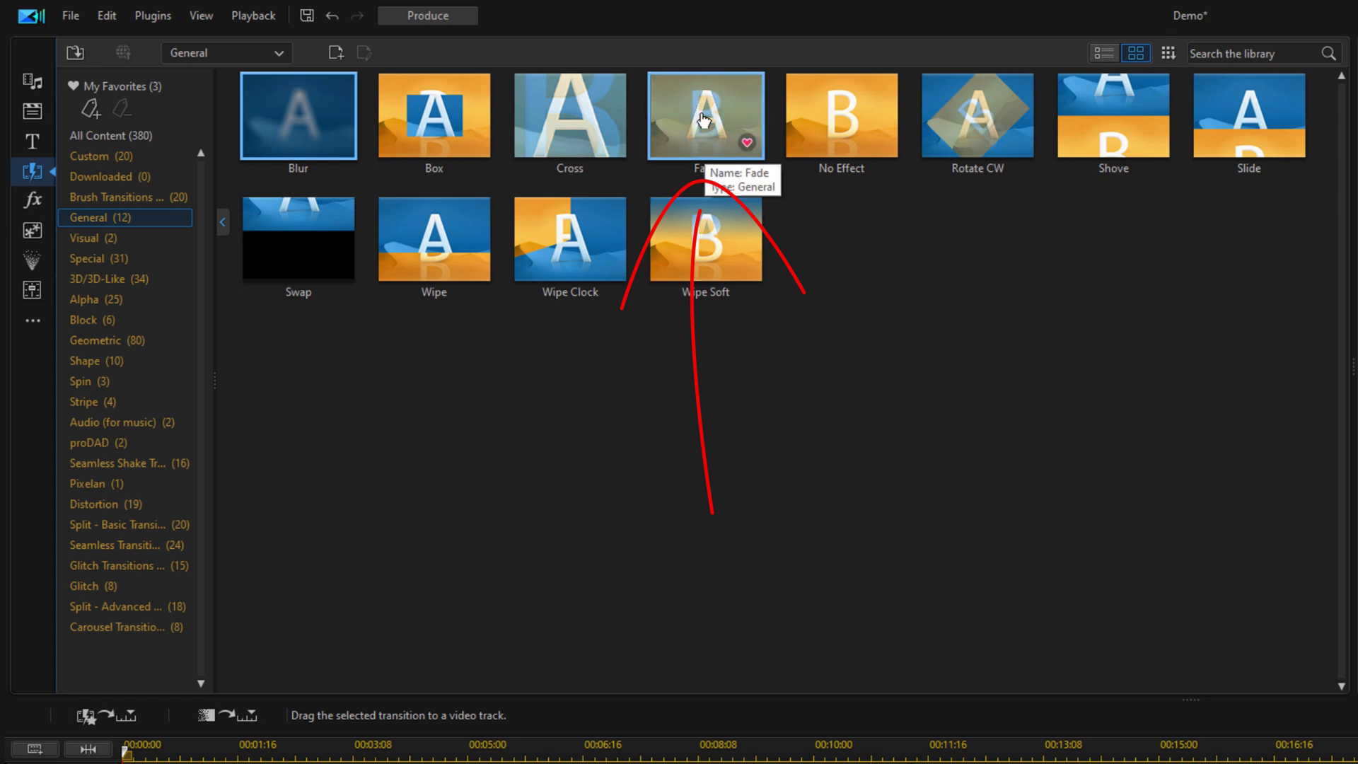
left_click_drag(704, 120, 894, 763)
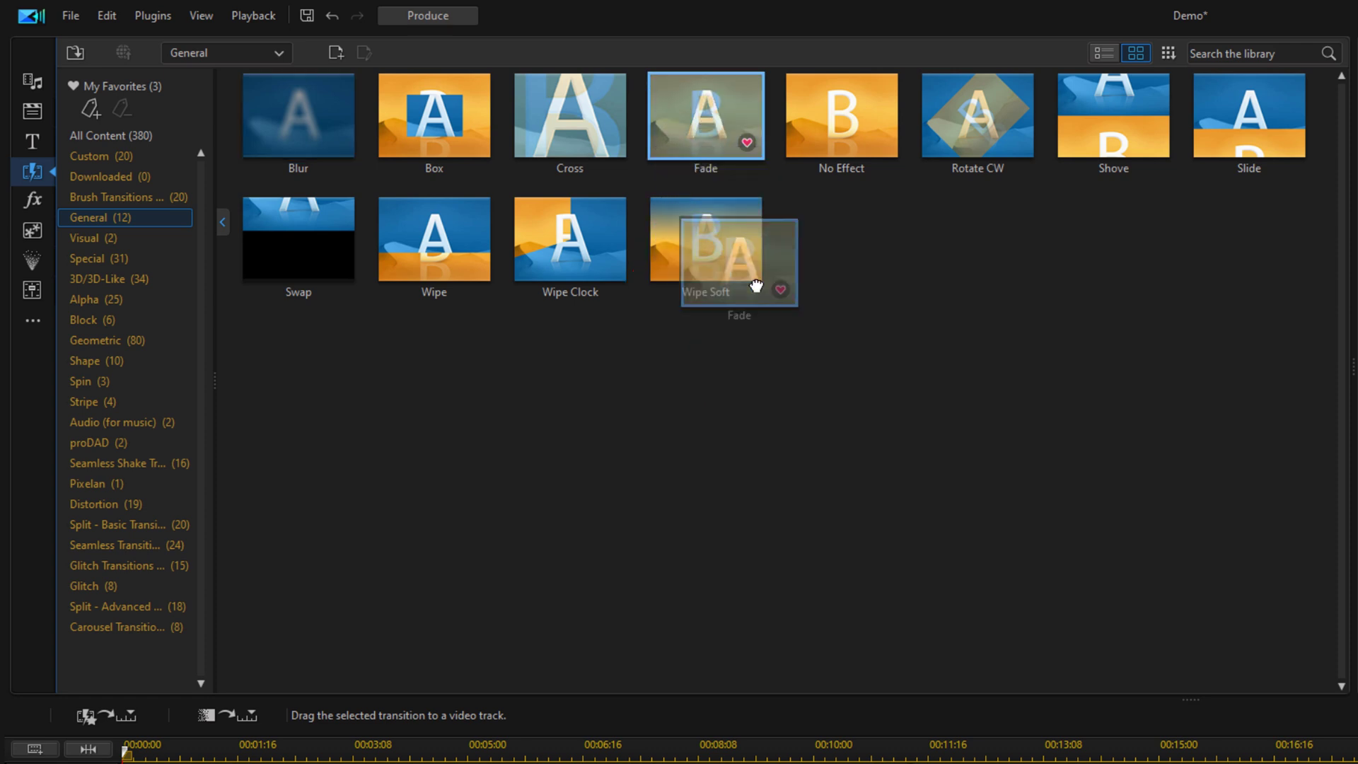
left_click_drag(552, 481, 555, 488)
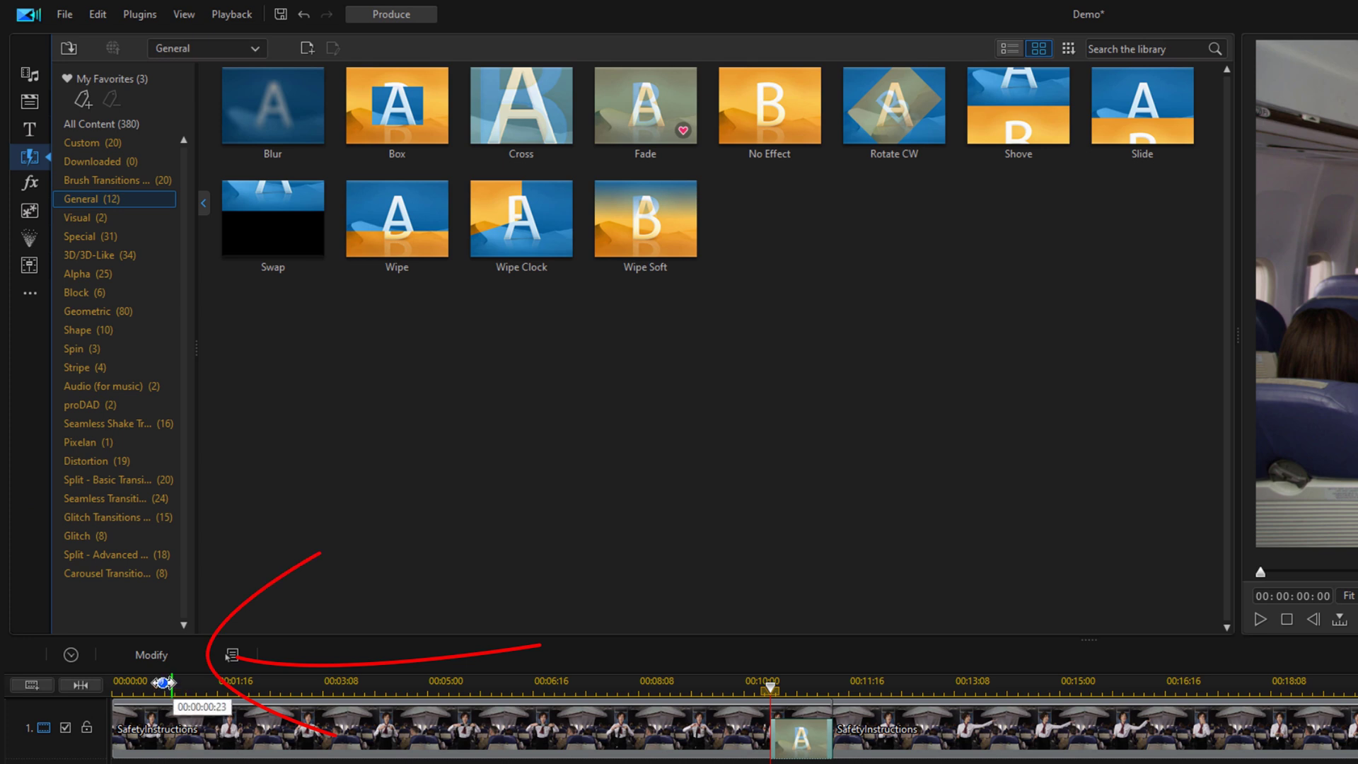
Change the new Fade transition's behavior to Cross, and undo both that change and the transition's placement
left_click(150, 655)
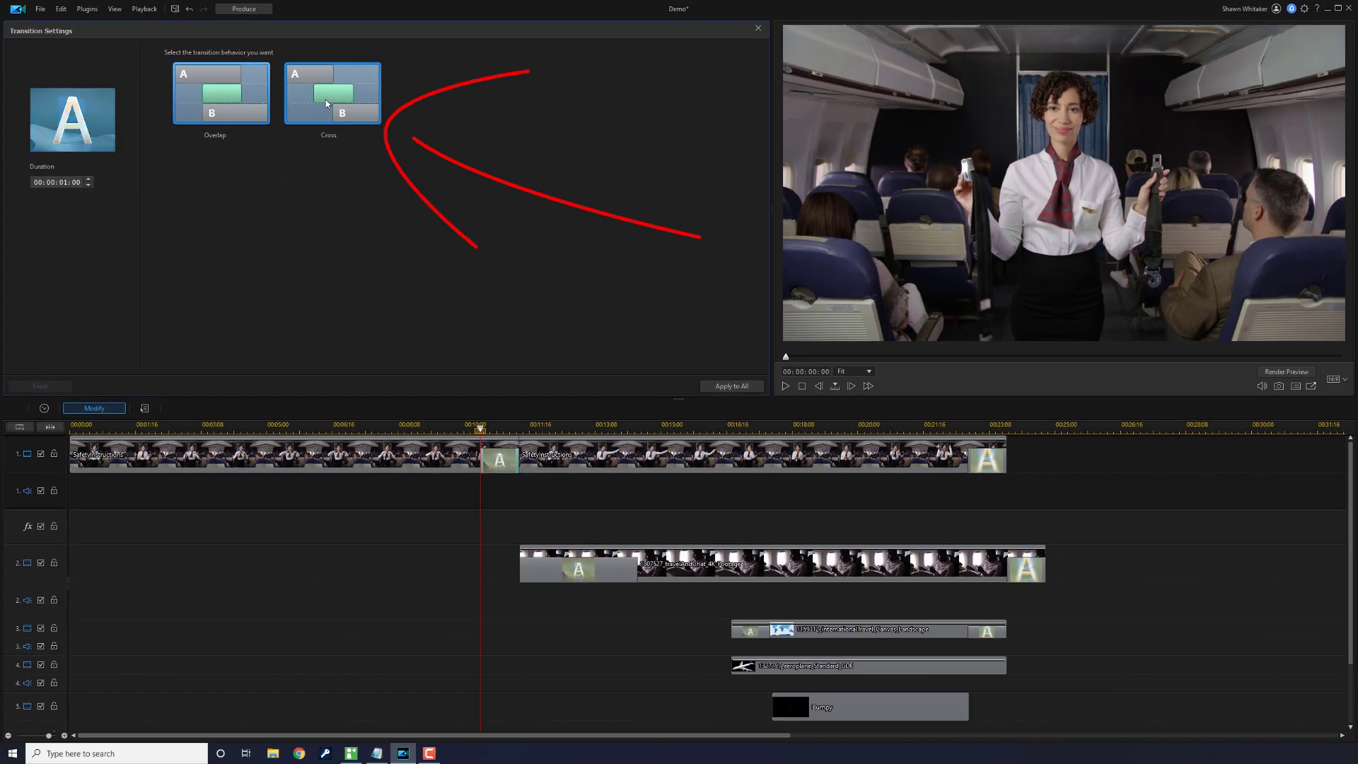
left_click(326, 103)
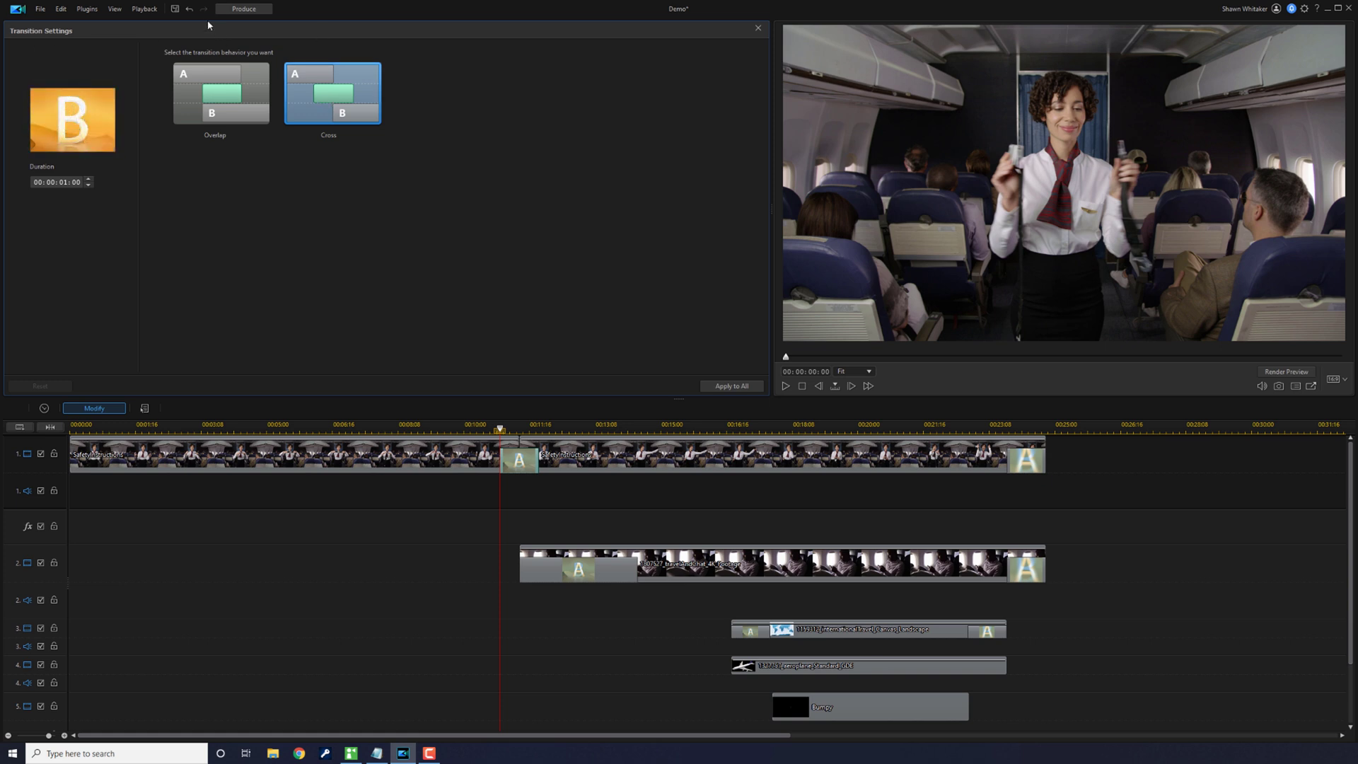
left_click(190, 10)
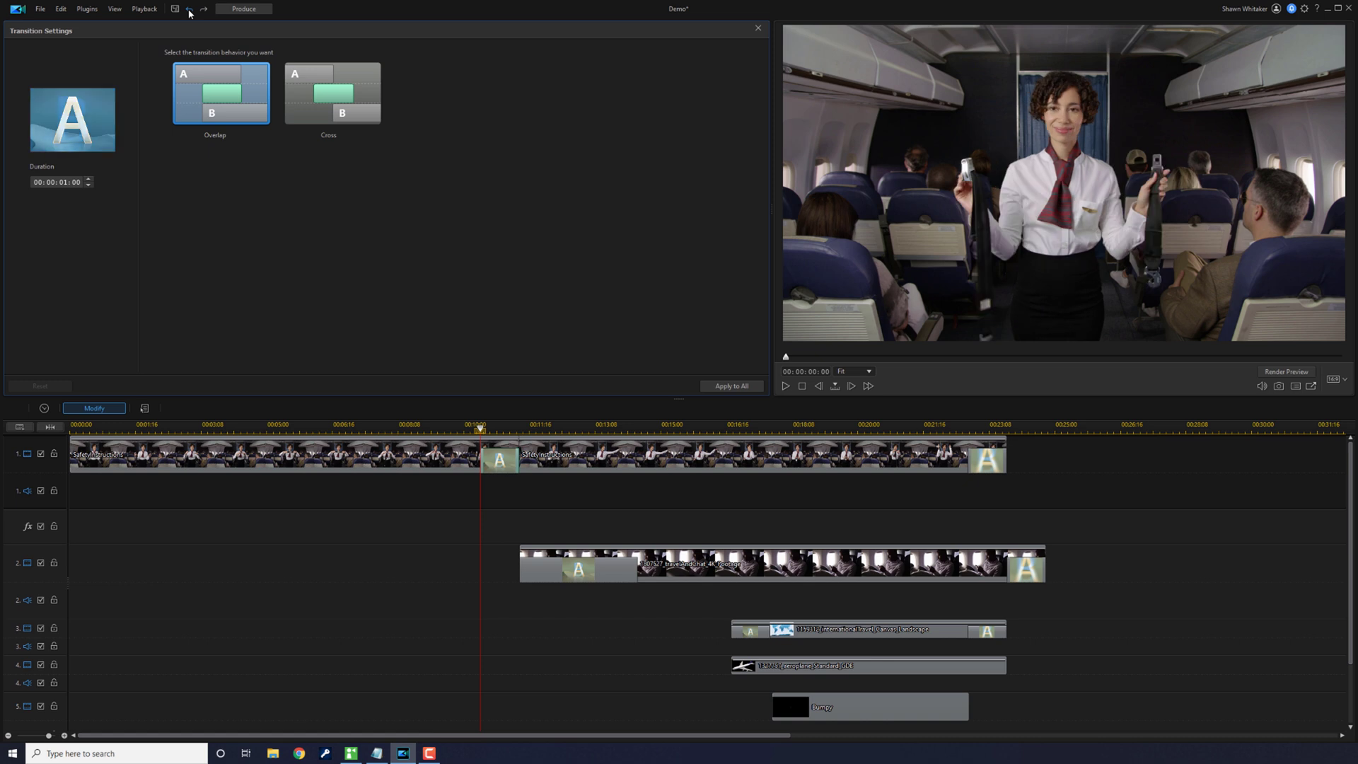
left_click(190, 10)
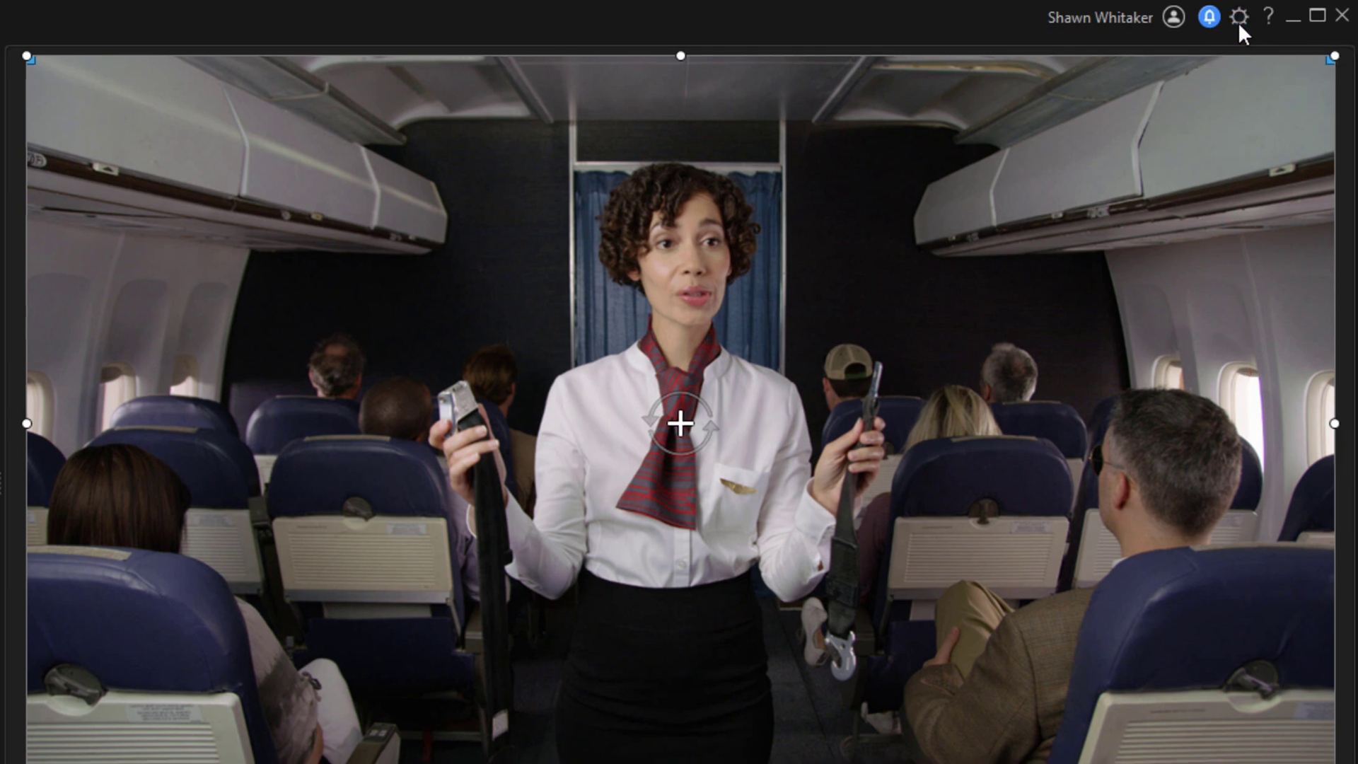
Set the default transition behavior to Cross in the editing preferences
left_click(1239, 21)
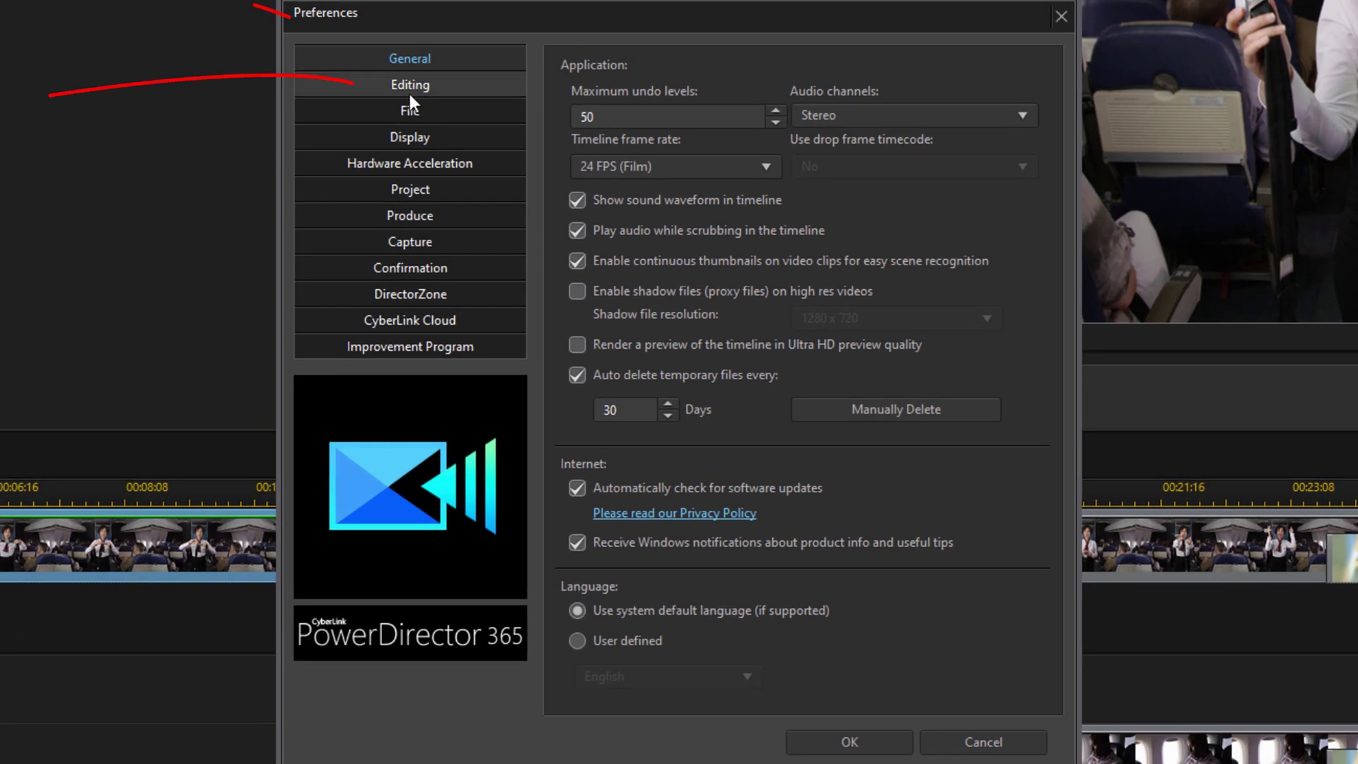
left_click(413, 89)
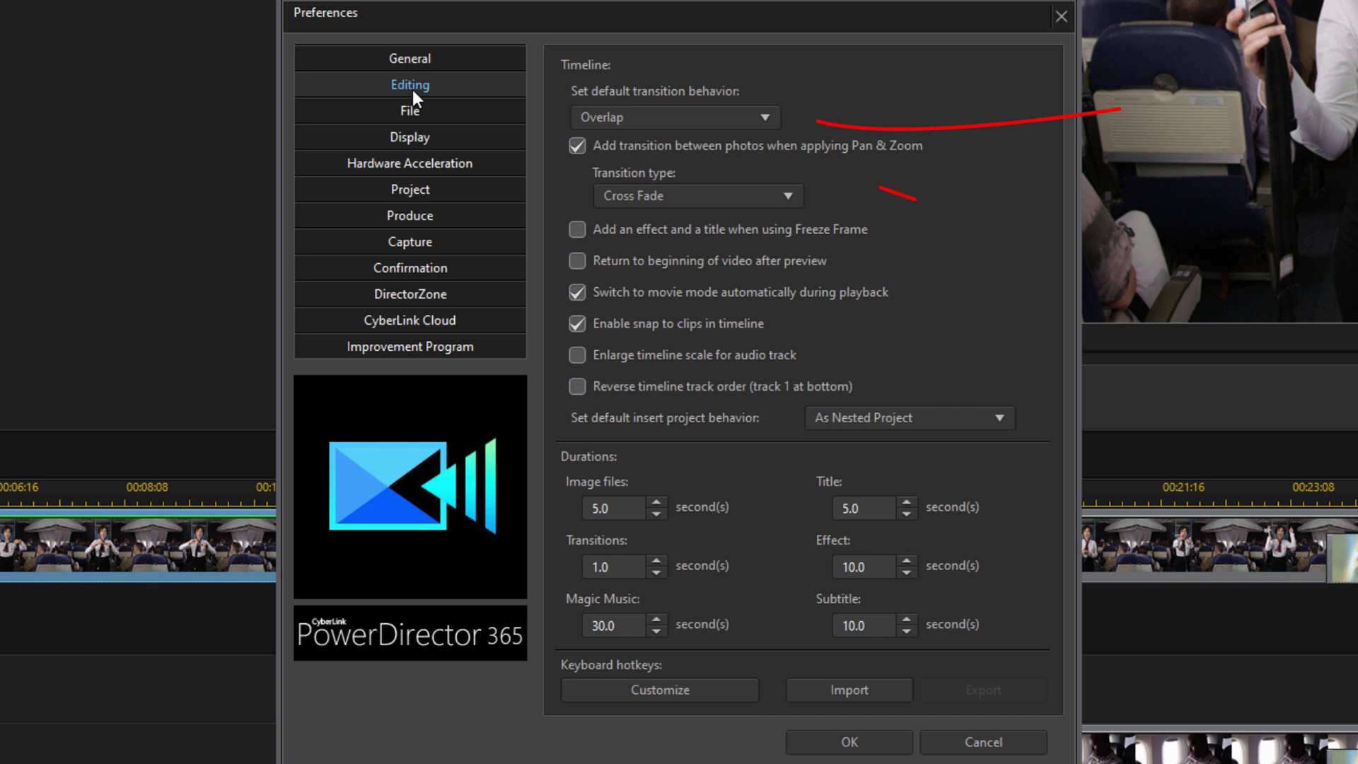
left_click(770, 119)
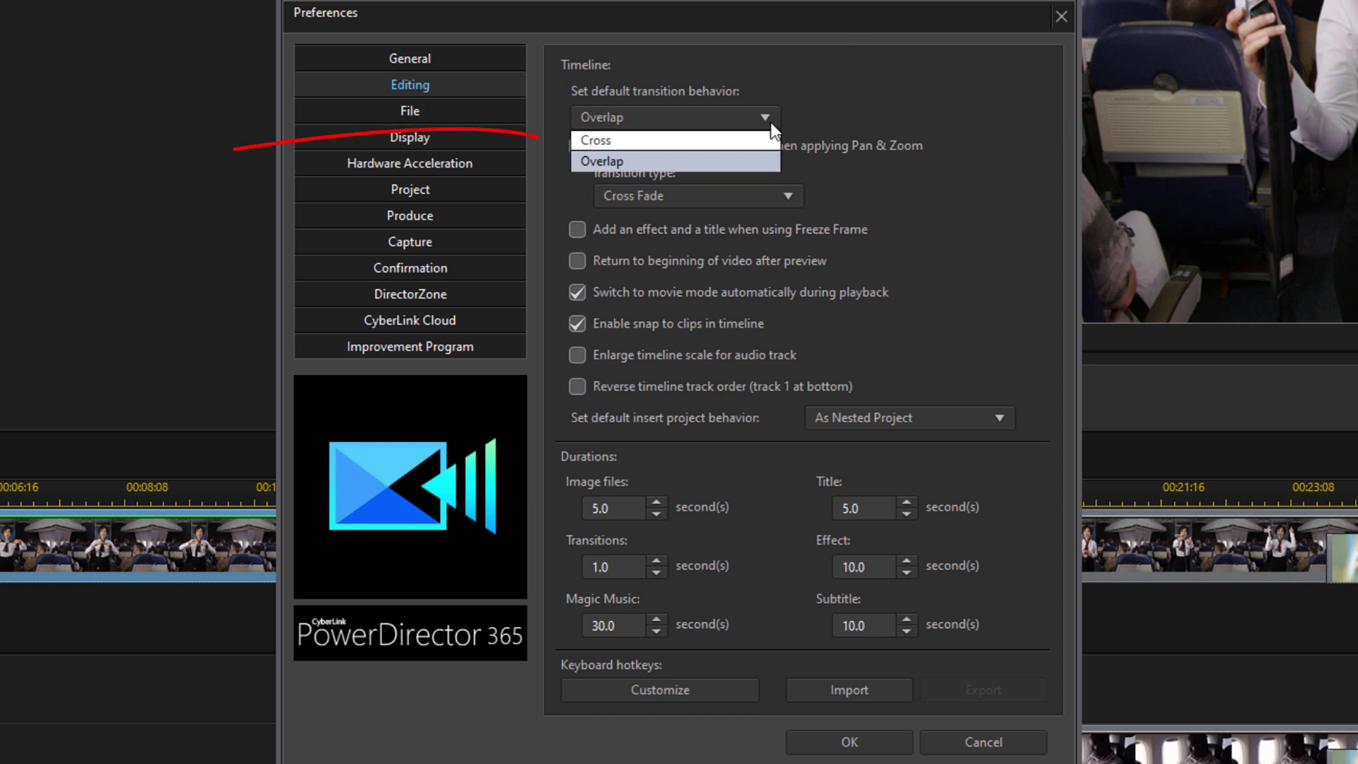
left_click(669, 140)
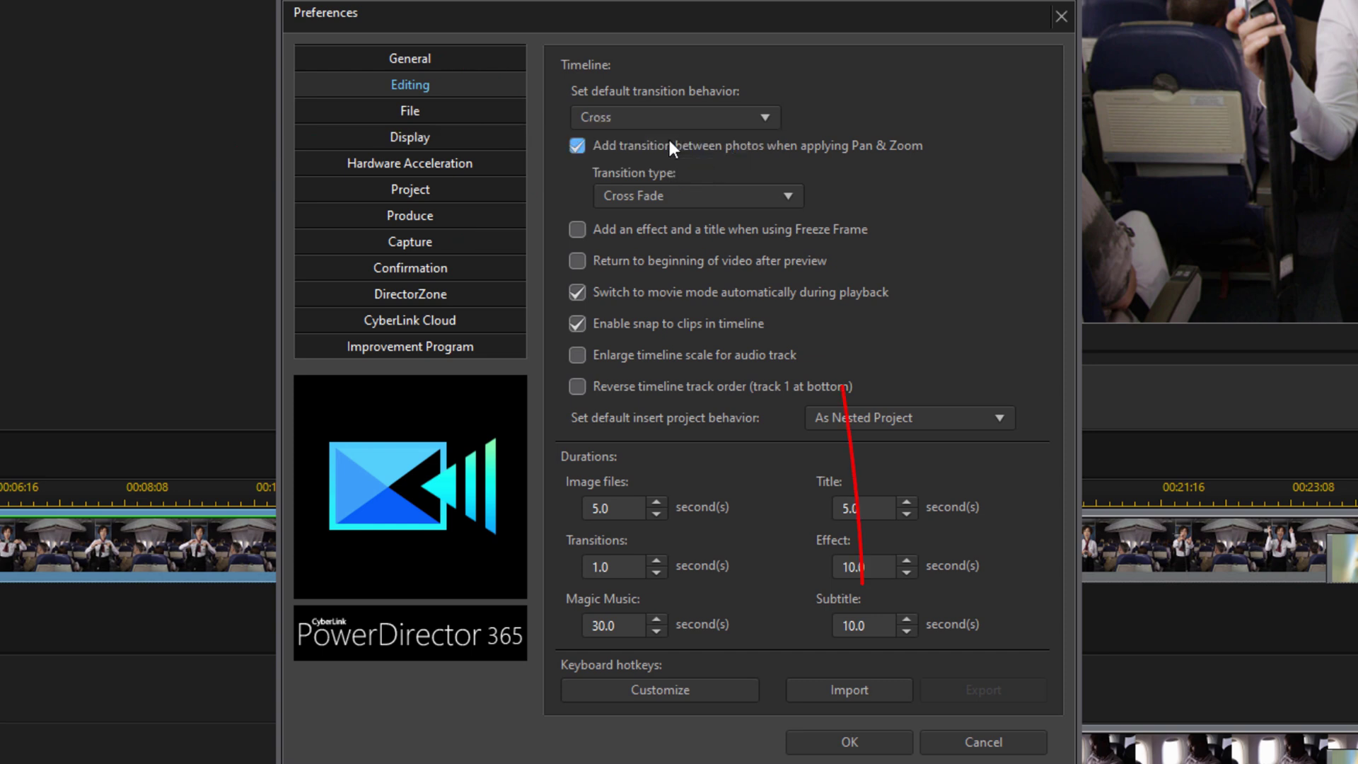
left_click(825, 742)
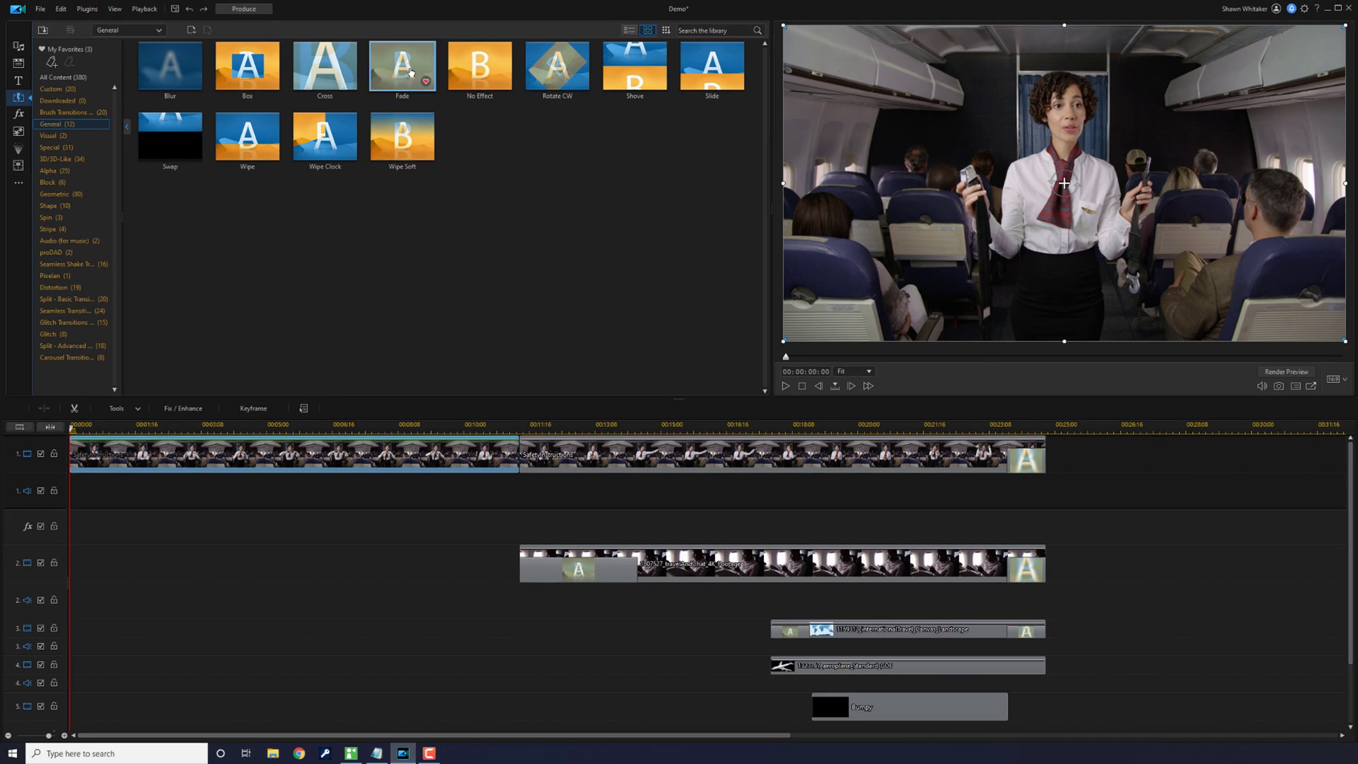
Apply the Fade transition at the cut between the SafetyInstructions clips using the new default behavior
left_click_drag(410, 73, 518, 456)
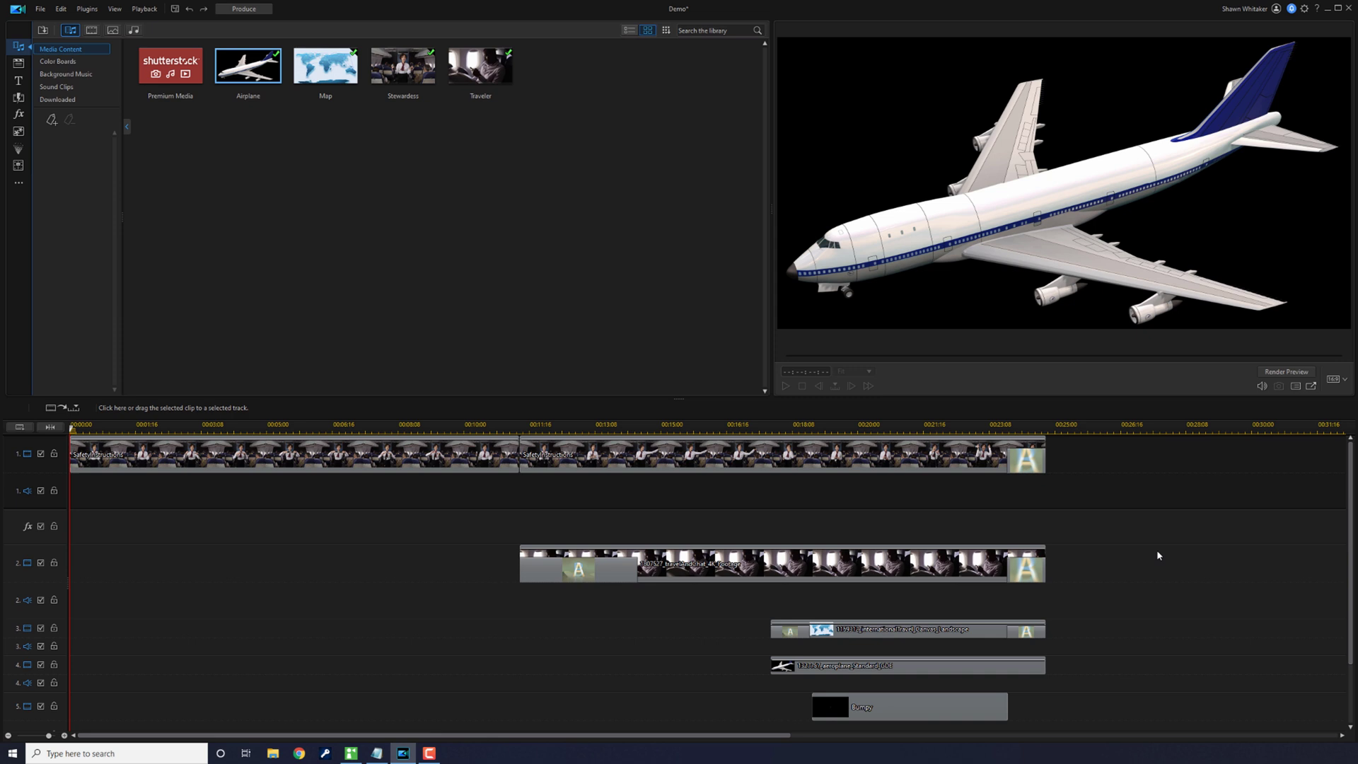
Select the Bumpy title, airplane and map clips plus a track 1 clip one by one, and clear the selection
key("ctrl")
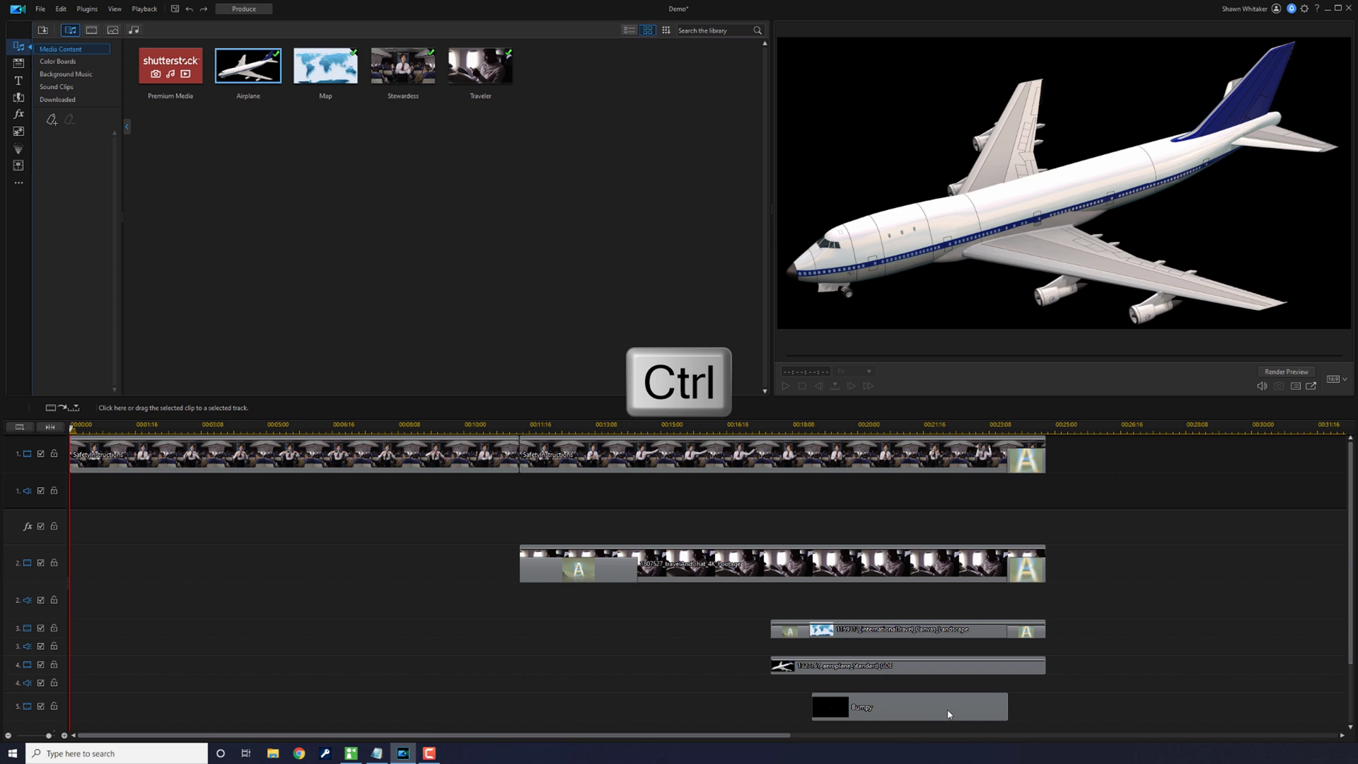
left_click(948, 712, "ctrl")
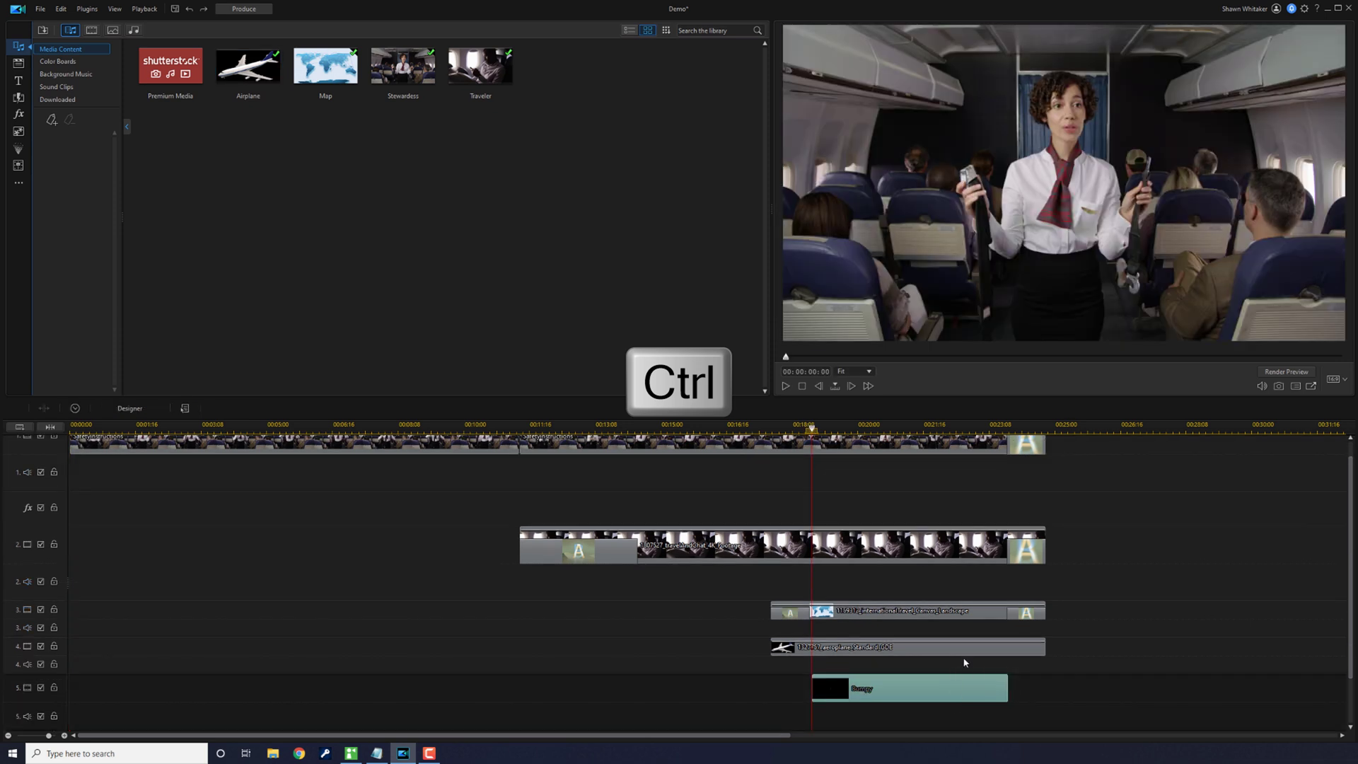
left_click(971, 648, "ctrl")
left_click(971, 620, "ctrl")
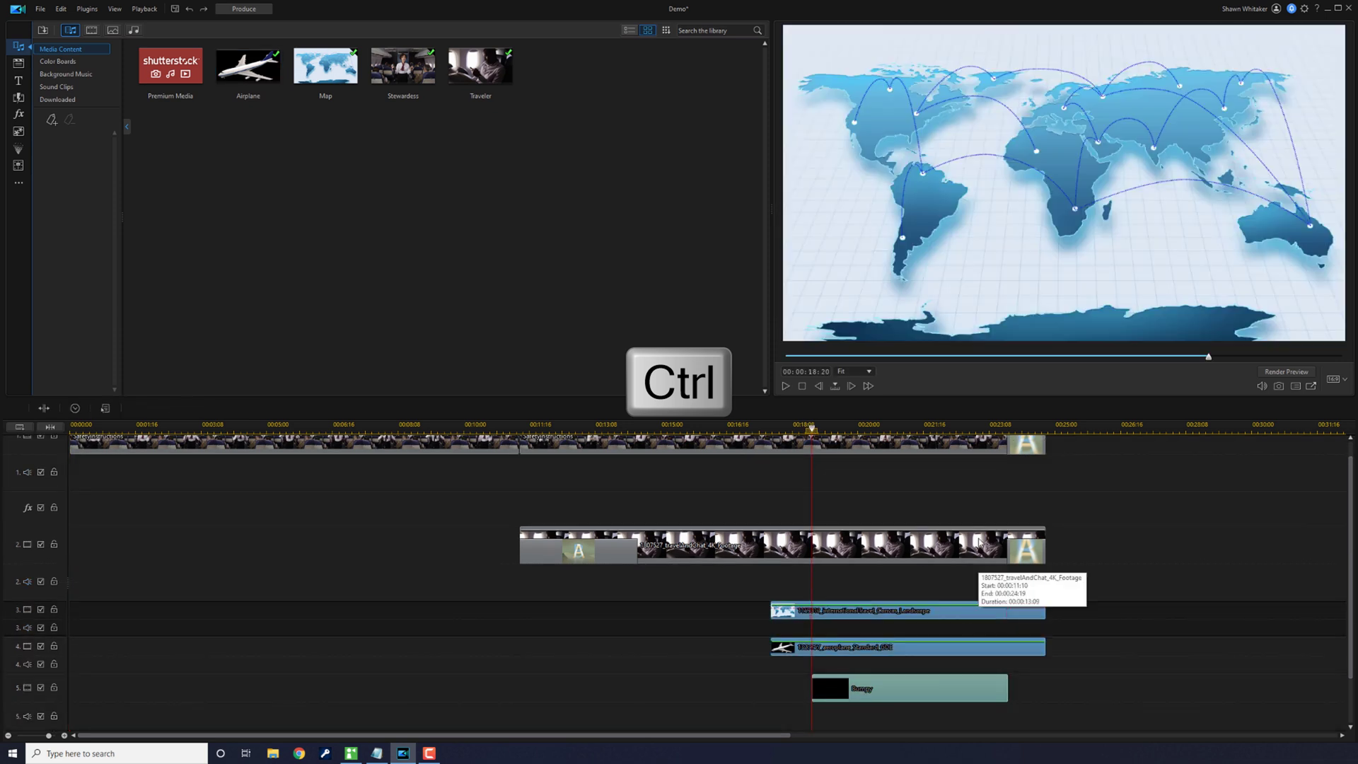
left_click(967, 452, "ctrl")
left_click(1100, 697)
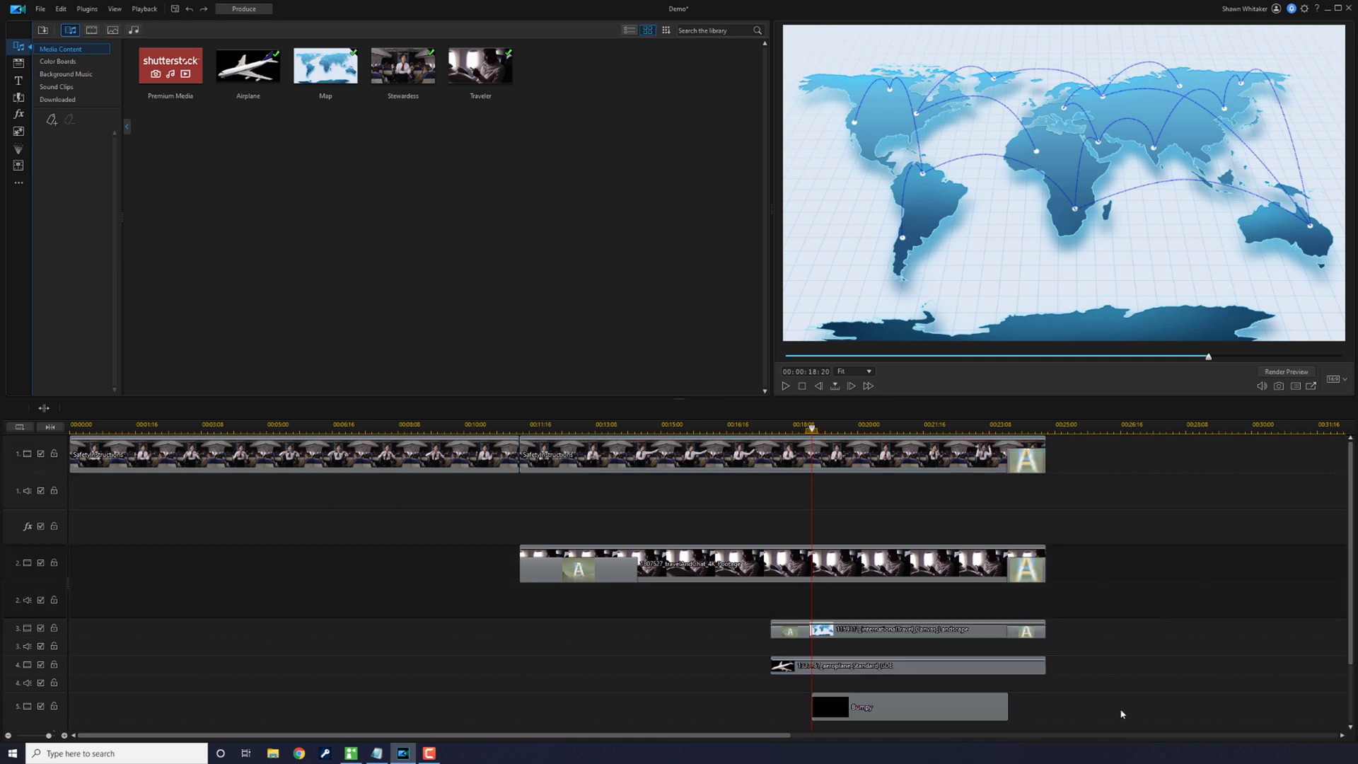
Group the map, airplane and Bumpy title clips on tracks 3 to 5
scroll(1089, 710, "down", 1)
left_click_drag(1090, 710, 869, 599)
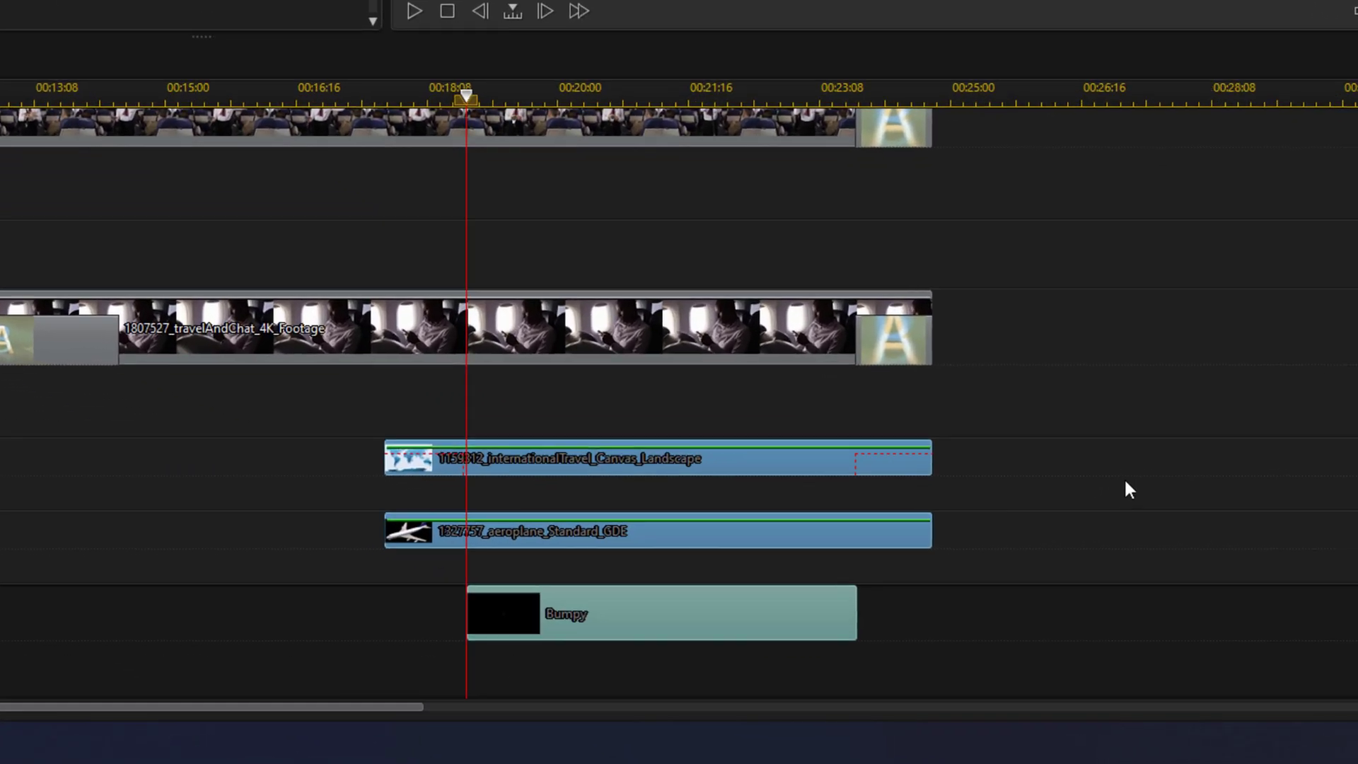
right_click(776, 467)
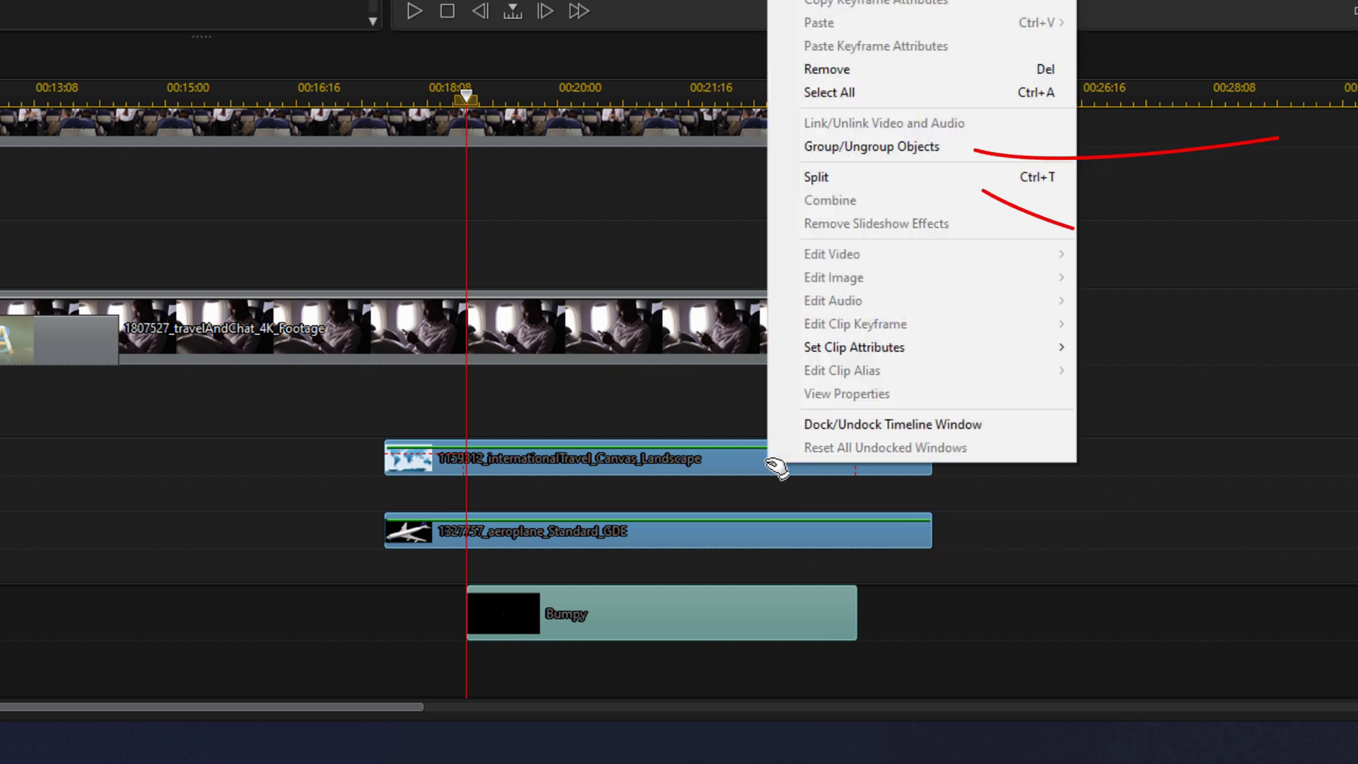
left_click(849, 151)
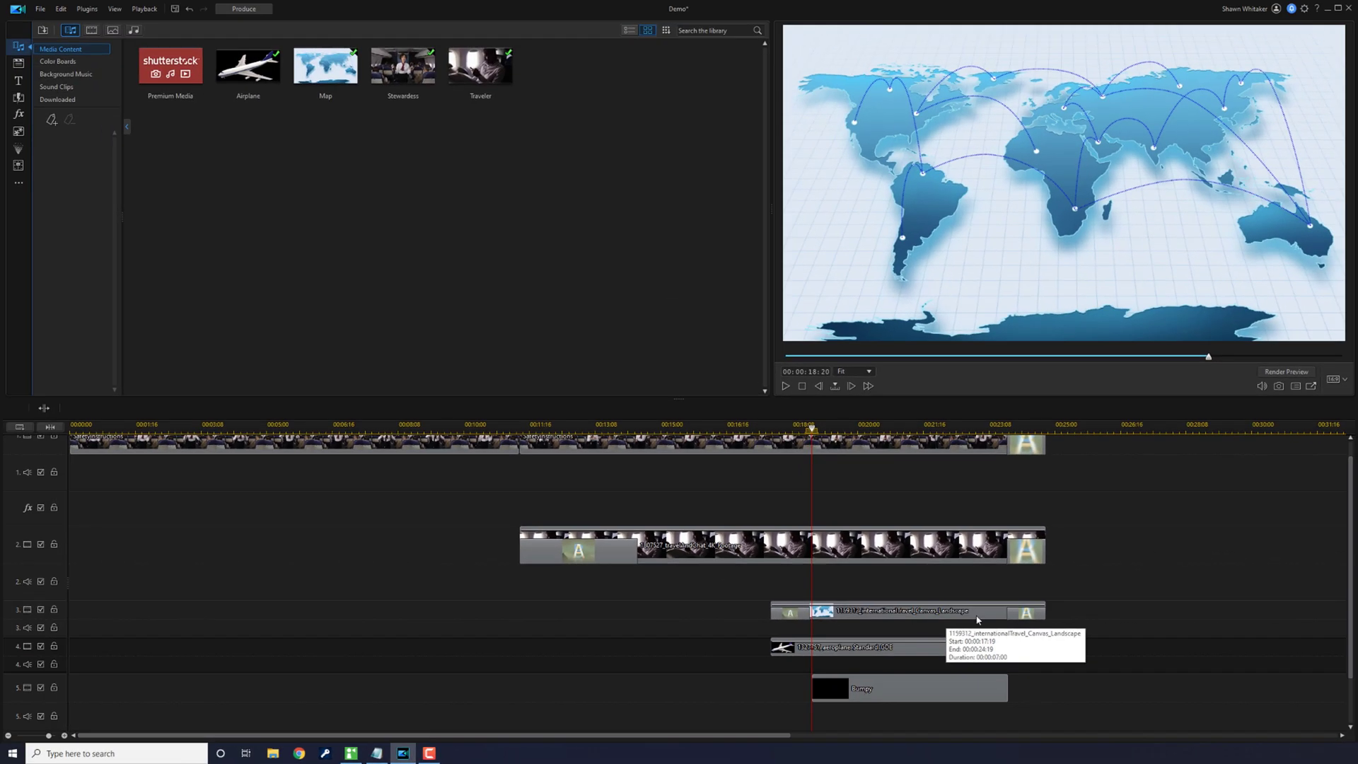
mouse_move(979, 617)
left_mouse_down()
mouse_move(391, 591)
mouse_move(389, 559)
mouse_move(375, 562)
mouse_move(442, 639)
mouse_move(1012, 623)
mouse_move(1233, 598)
mouse_move(1265, 612)
mouse_move(970, 617)
left_mouse_up()
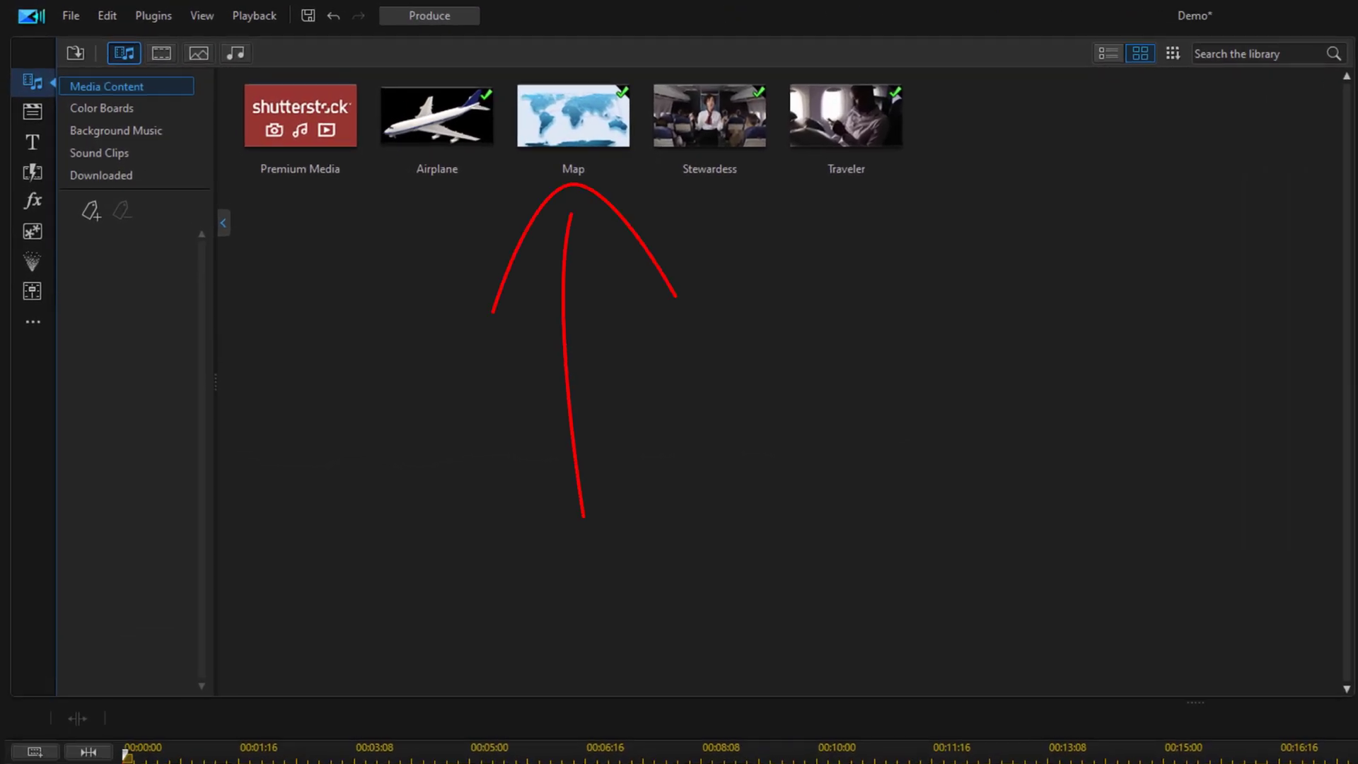
Add the Map image at the start of the second SafetyInstructions clip with Overwrite, and undo it
mouse_move(571, 111)
left_mouse_down()
mouse_move(704, 499)
mouse_move(832, 640)
mouse_move(871, 727)
mouse_move(909, 763)
left_mouse_up()
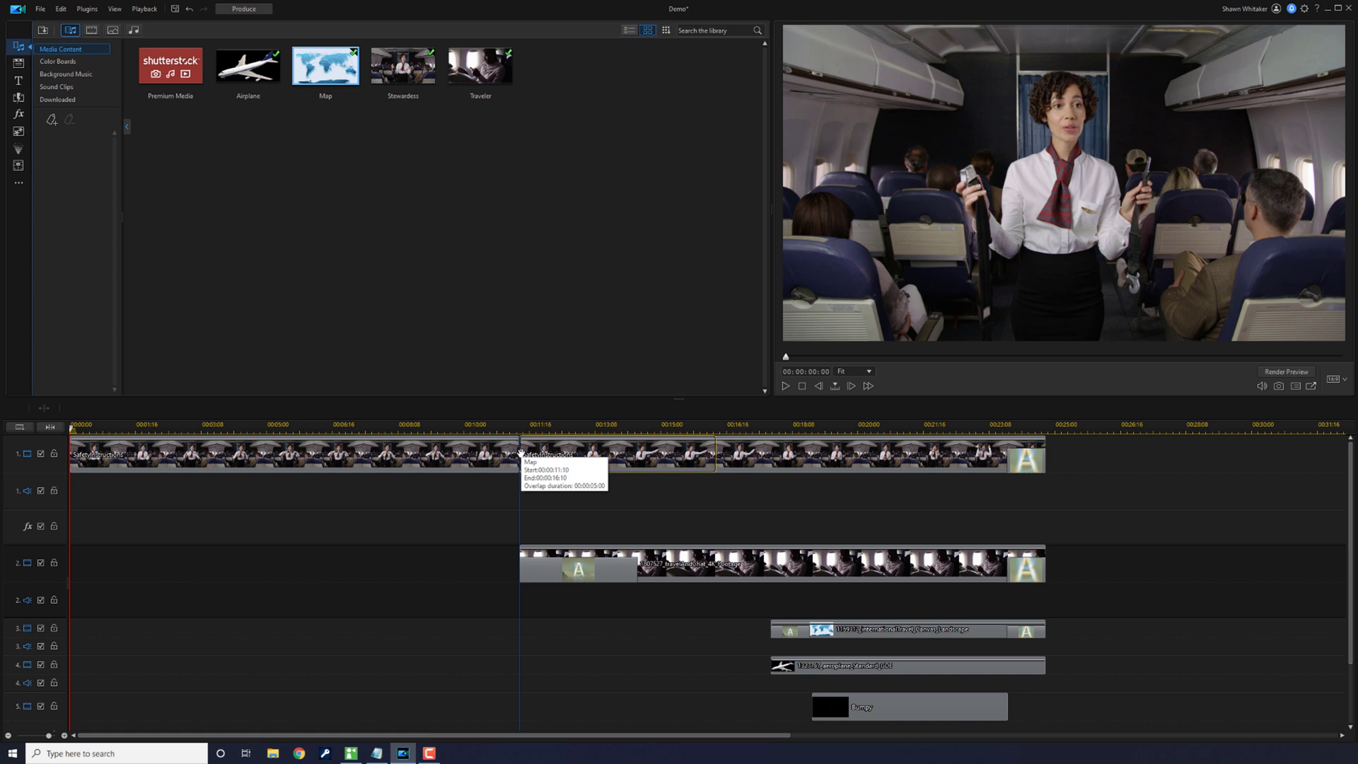
left_click_drag(521, 454, 525, 457)
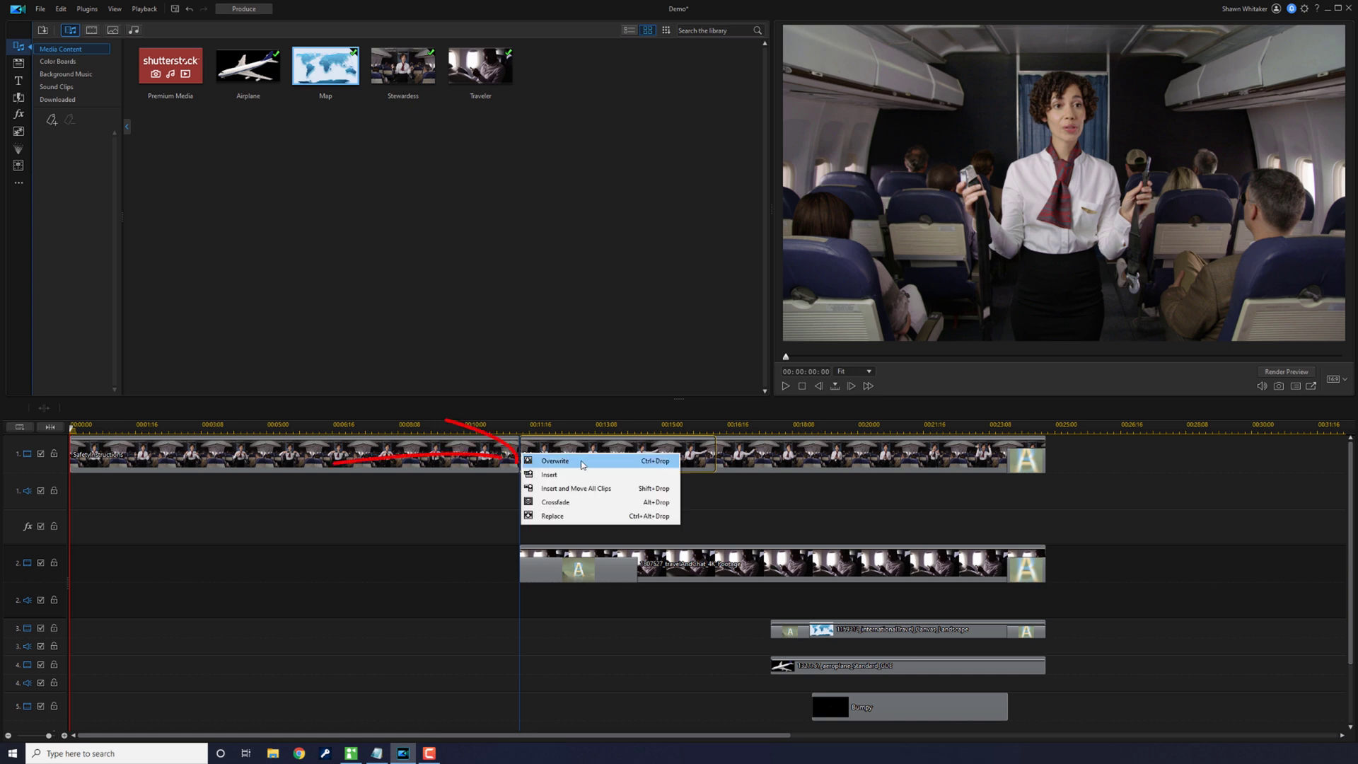
left_click(554, 461)
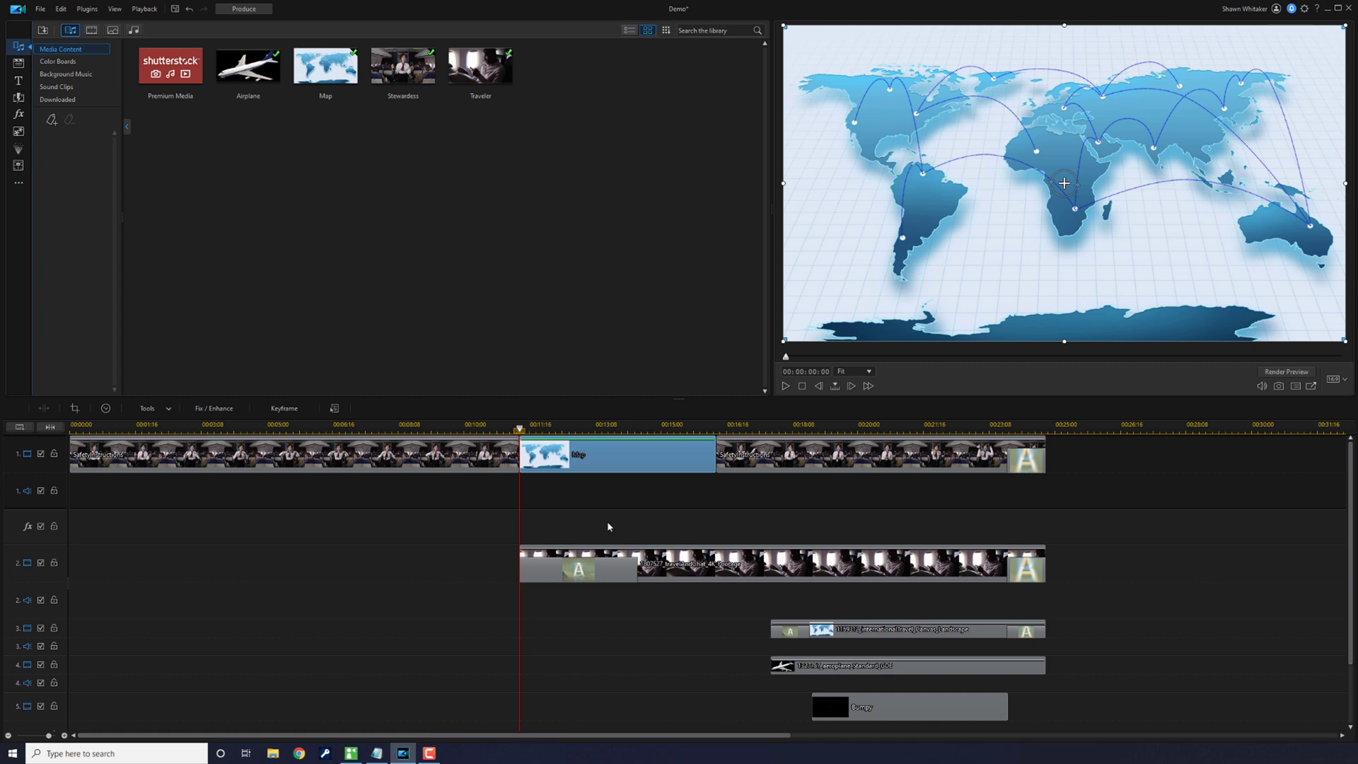
key("ctrl+z")
Add the Map image between the two SafetyInstructions clips with the plain Insert option, and undo it
left_click_drag(325, 67, 524, 377)
left_click_drag(540, 441, 519, 459)
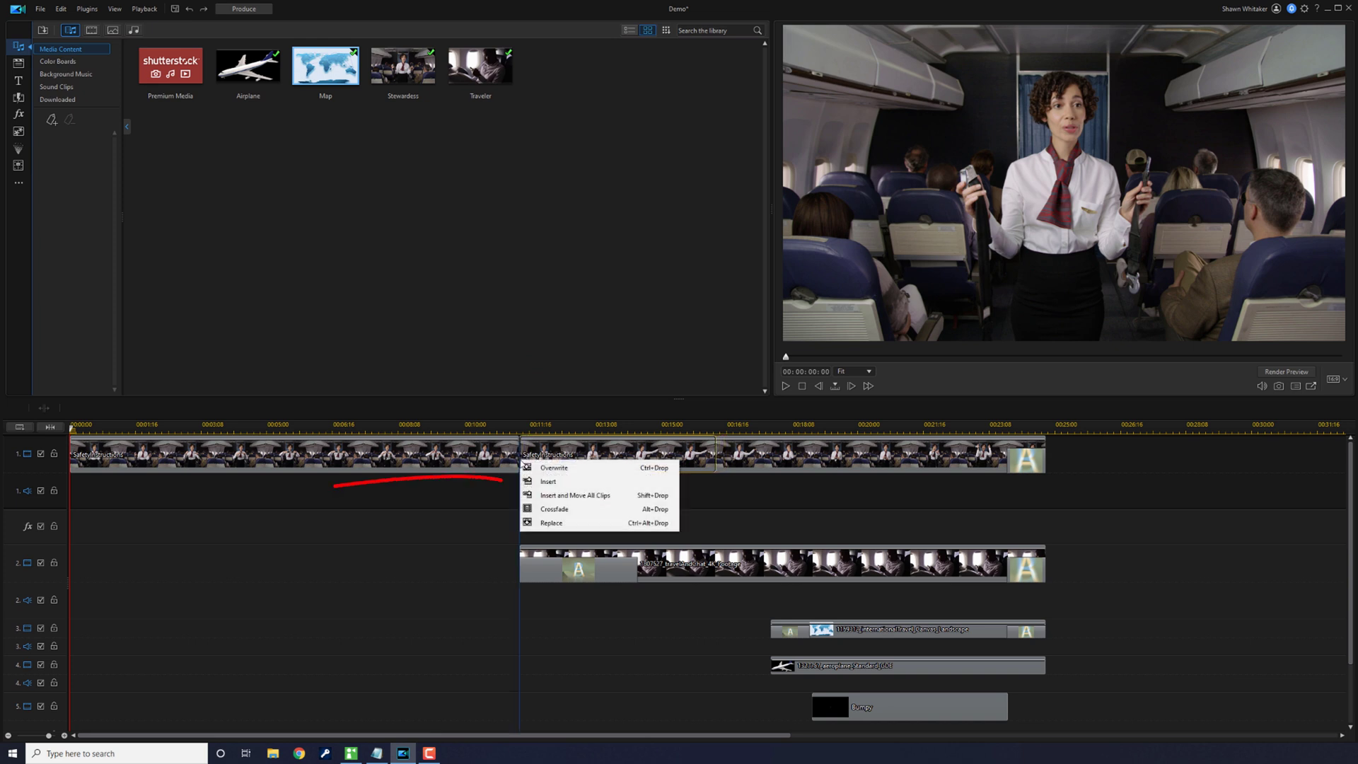
left_click(563, 484)
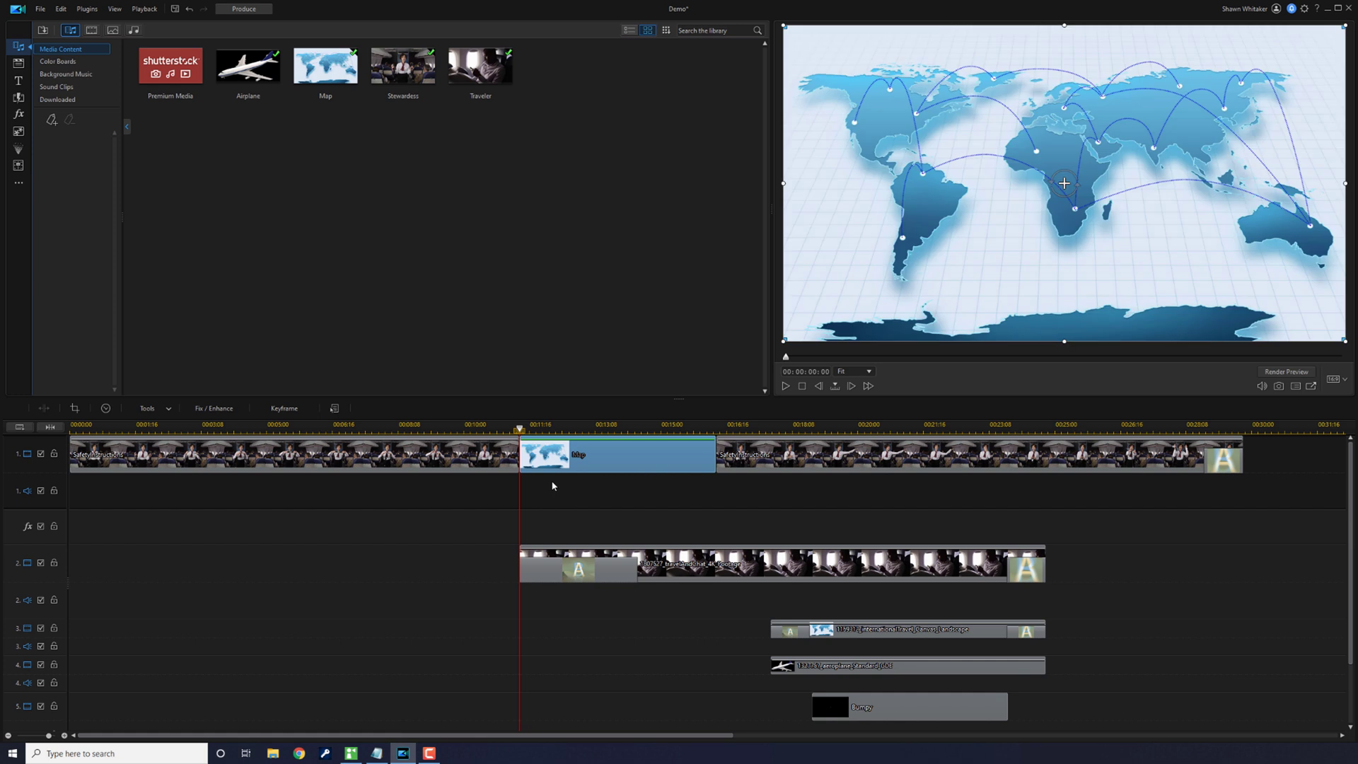
left_click(189, 8)
Add the Map image between the two SafetyInstructions clips with Insert and Move All Clips
left_click_drag(331, 65, 517, 458)
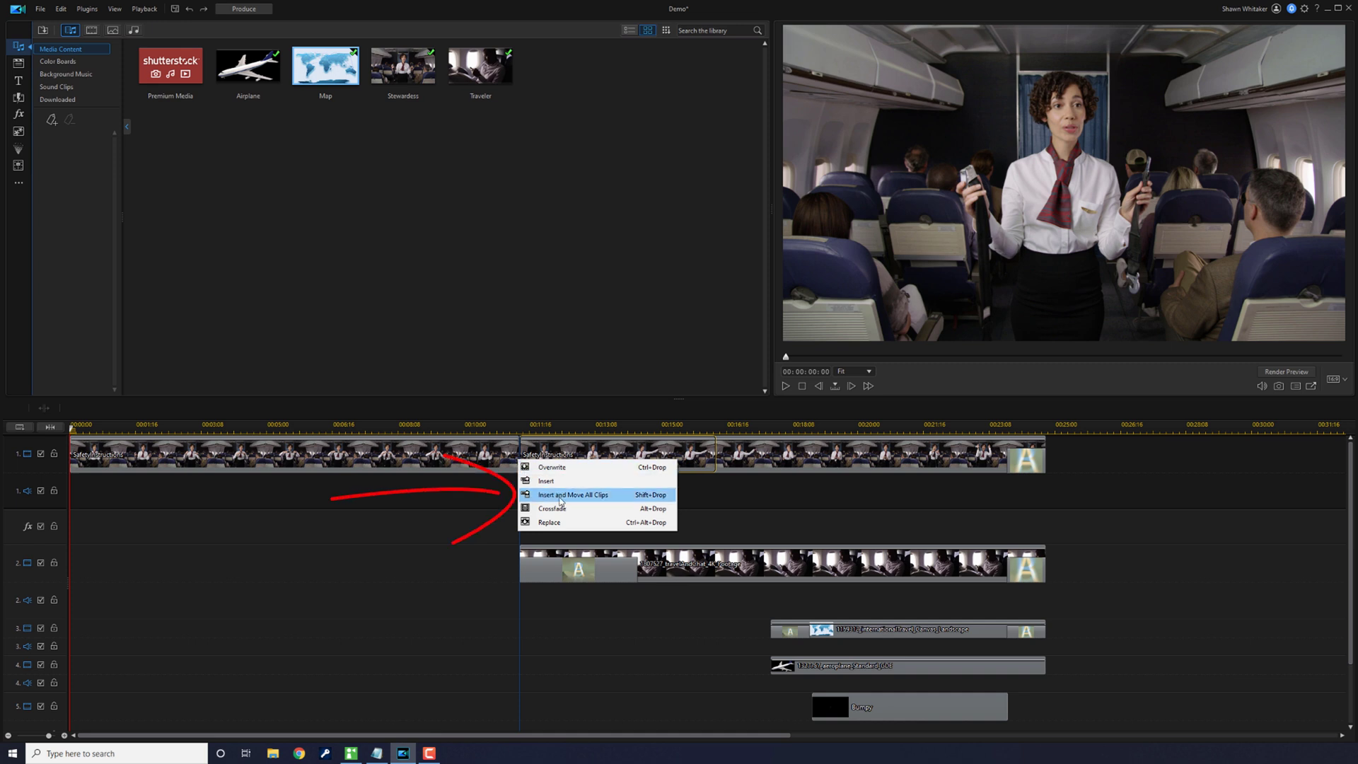
left_click(558, 496)
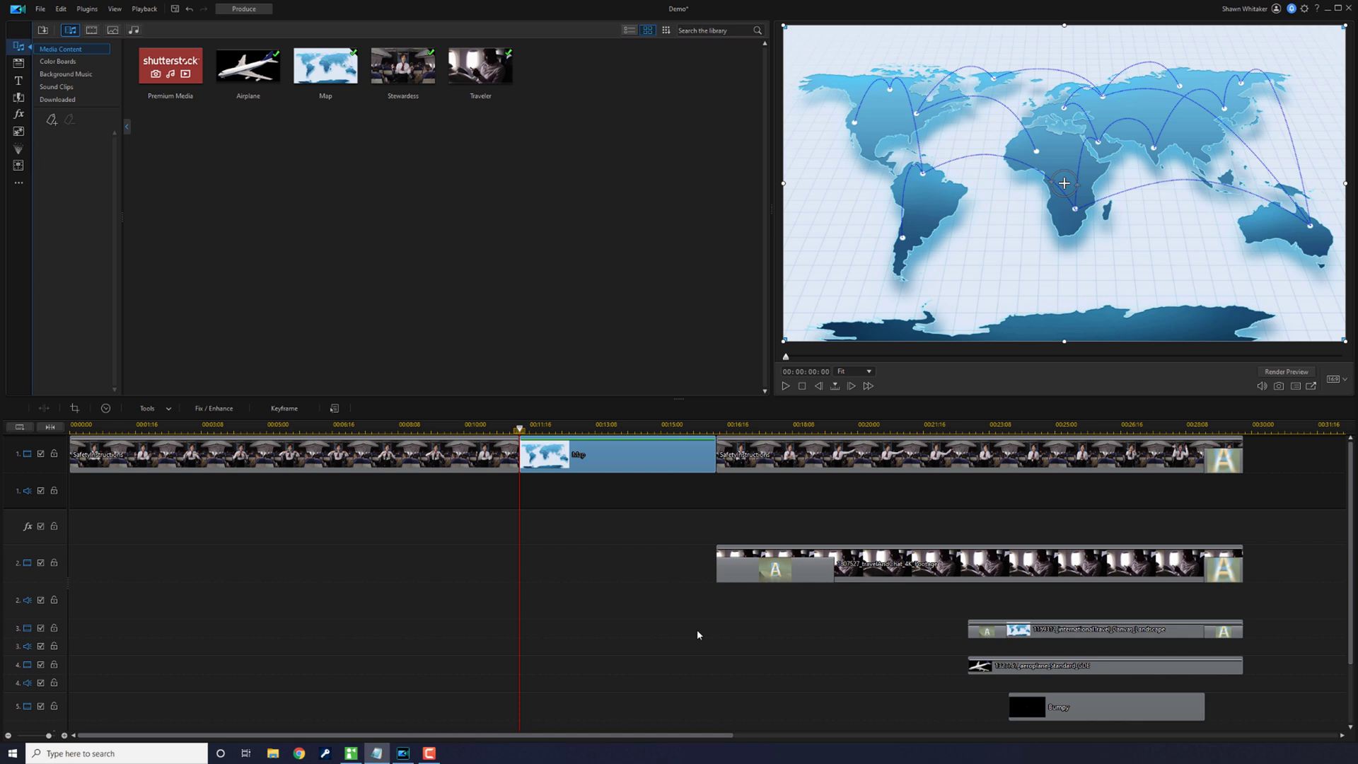
Remove the Map clip from track 1 with Remove and Leave Gap, and undo the removal
right_click(614, 459)
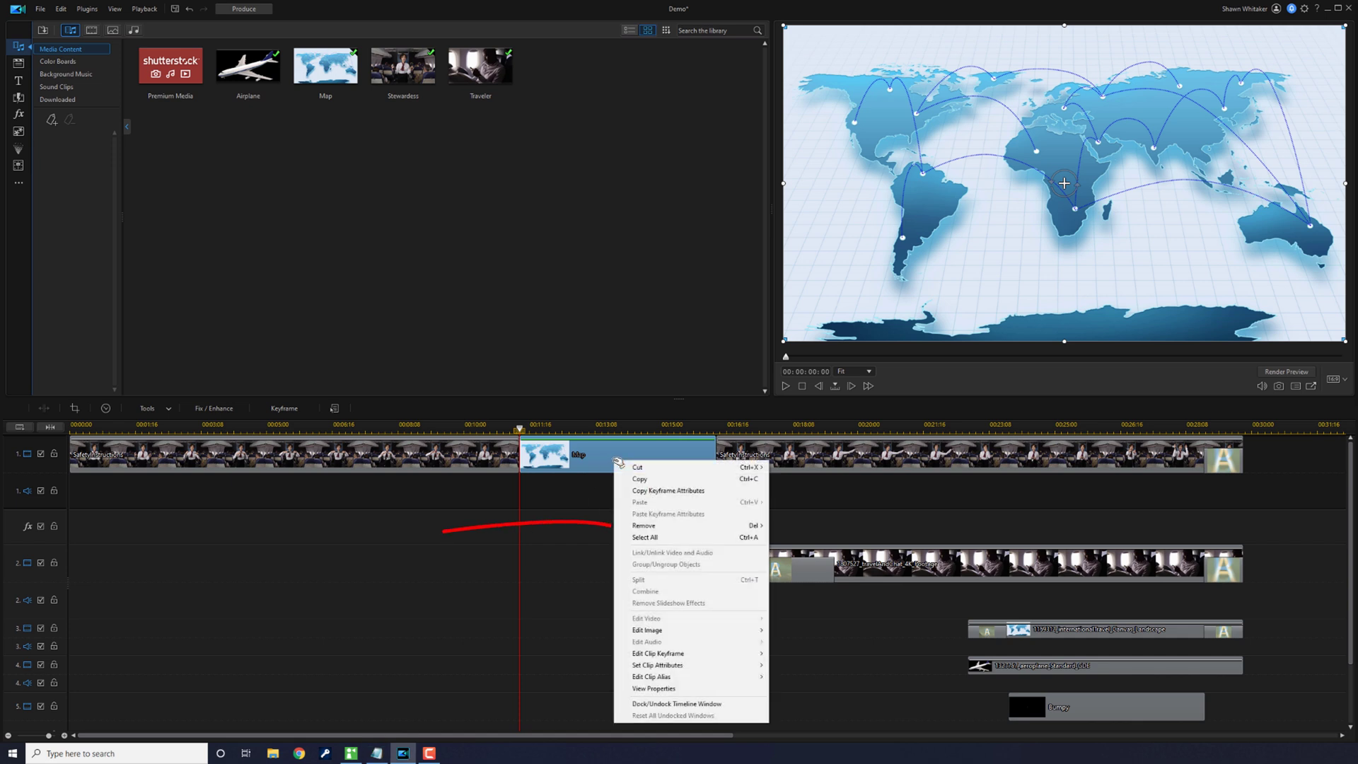
mouse_move(650, 528)
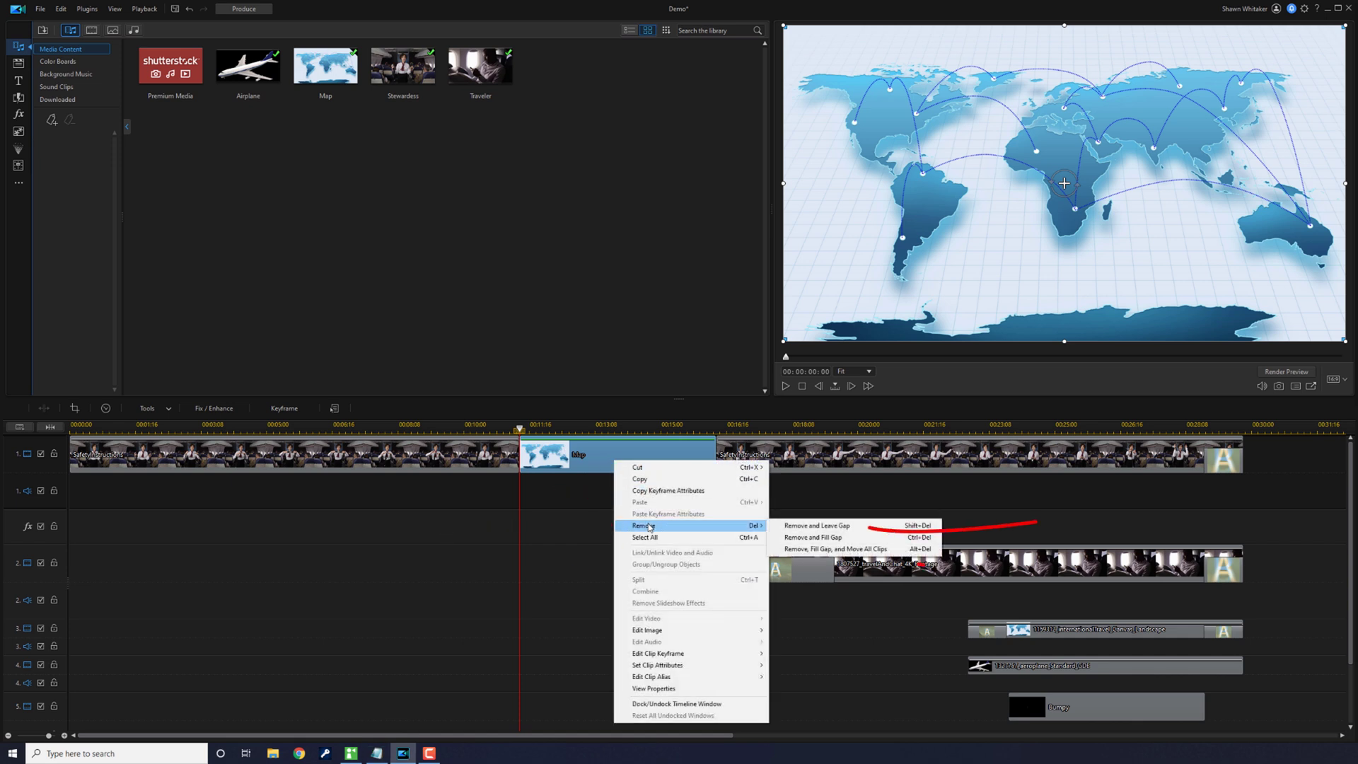
left_click(807, 527)
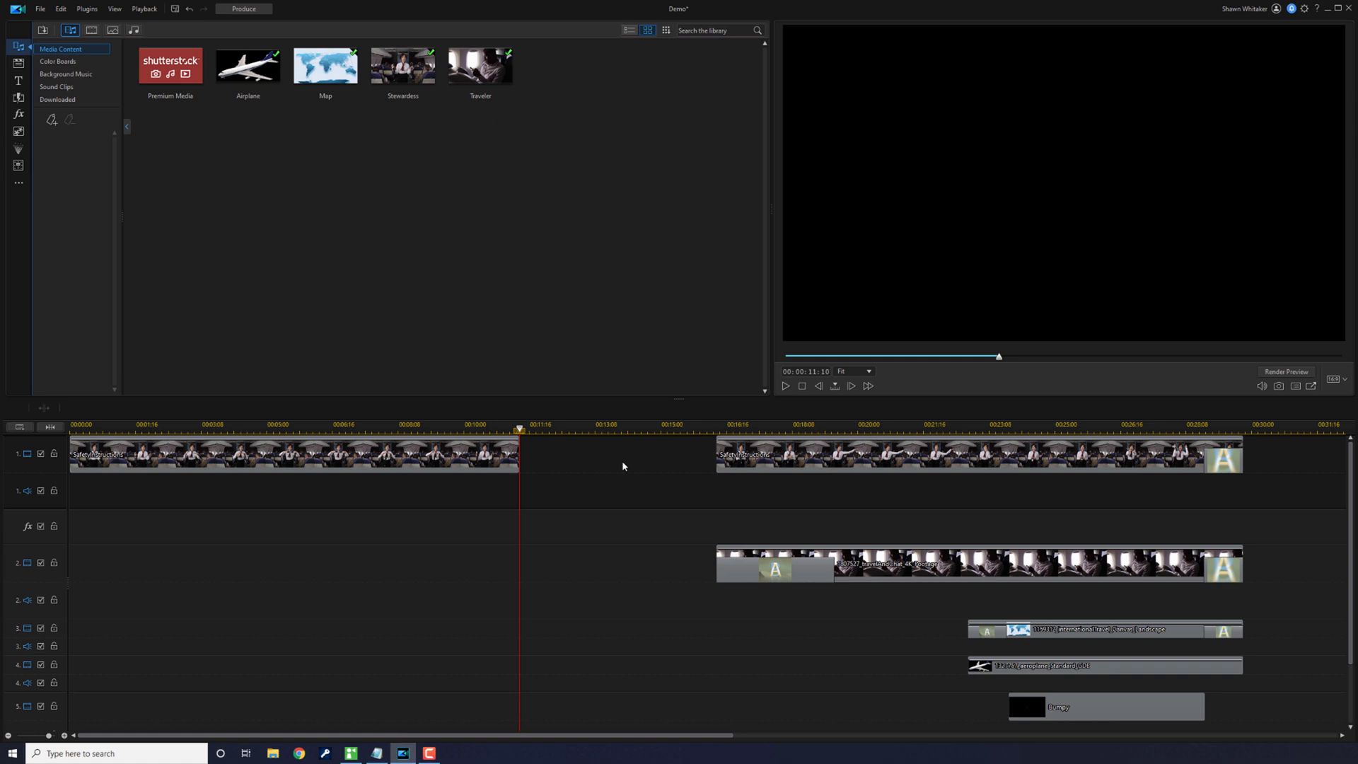
left_click(189, 8)
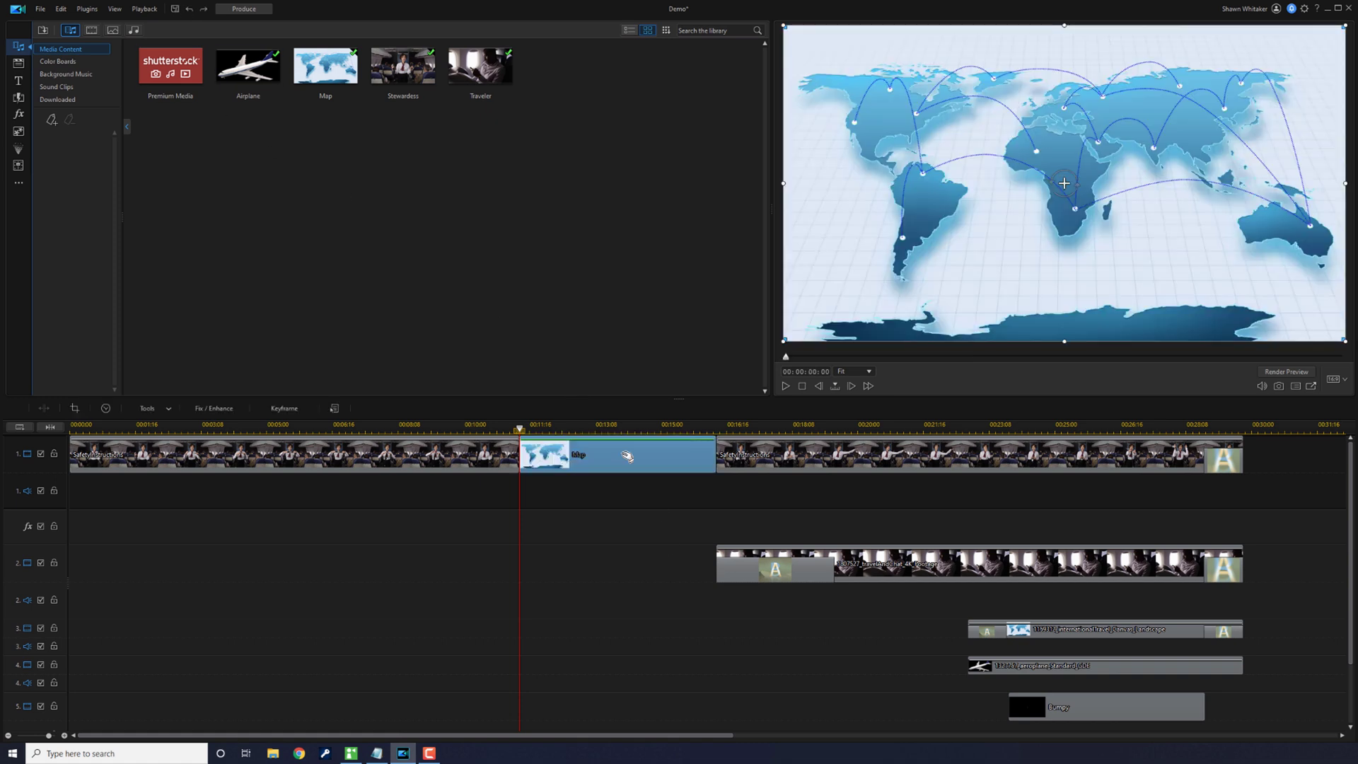
Remove the Map clip from track 1 with Remove and Fill Gap, and undo the removal
right_click(626, 456)
mouse_move(657, 519)
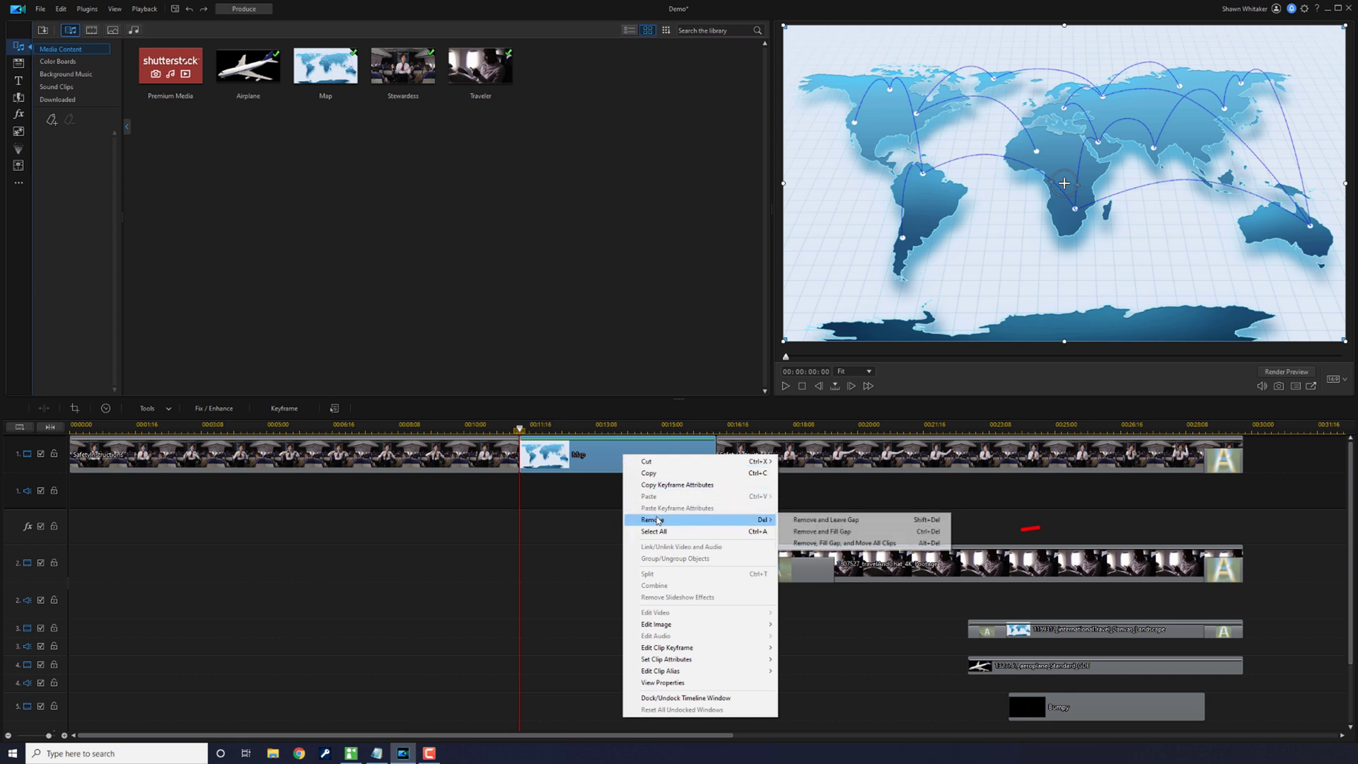
left_click(809, 532)
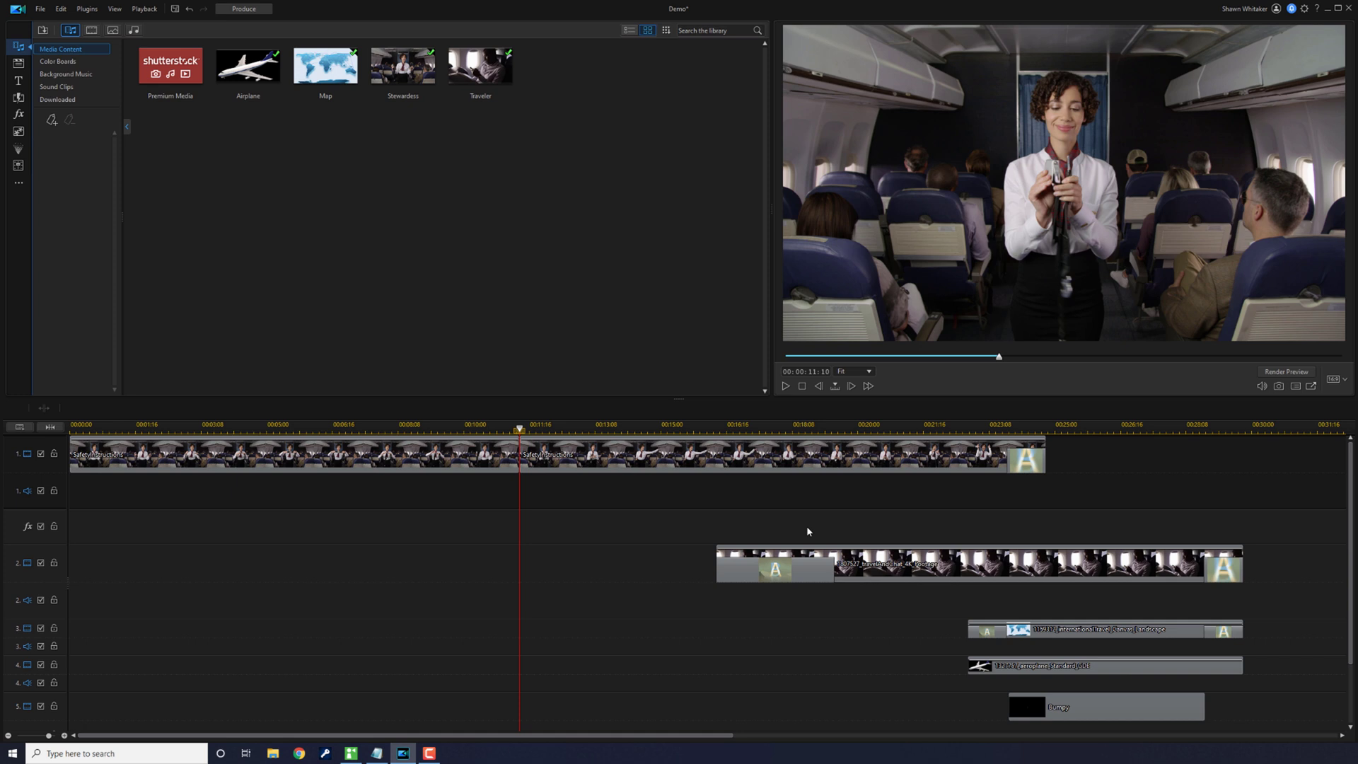
left_click(189, 9)
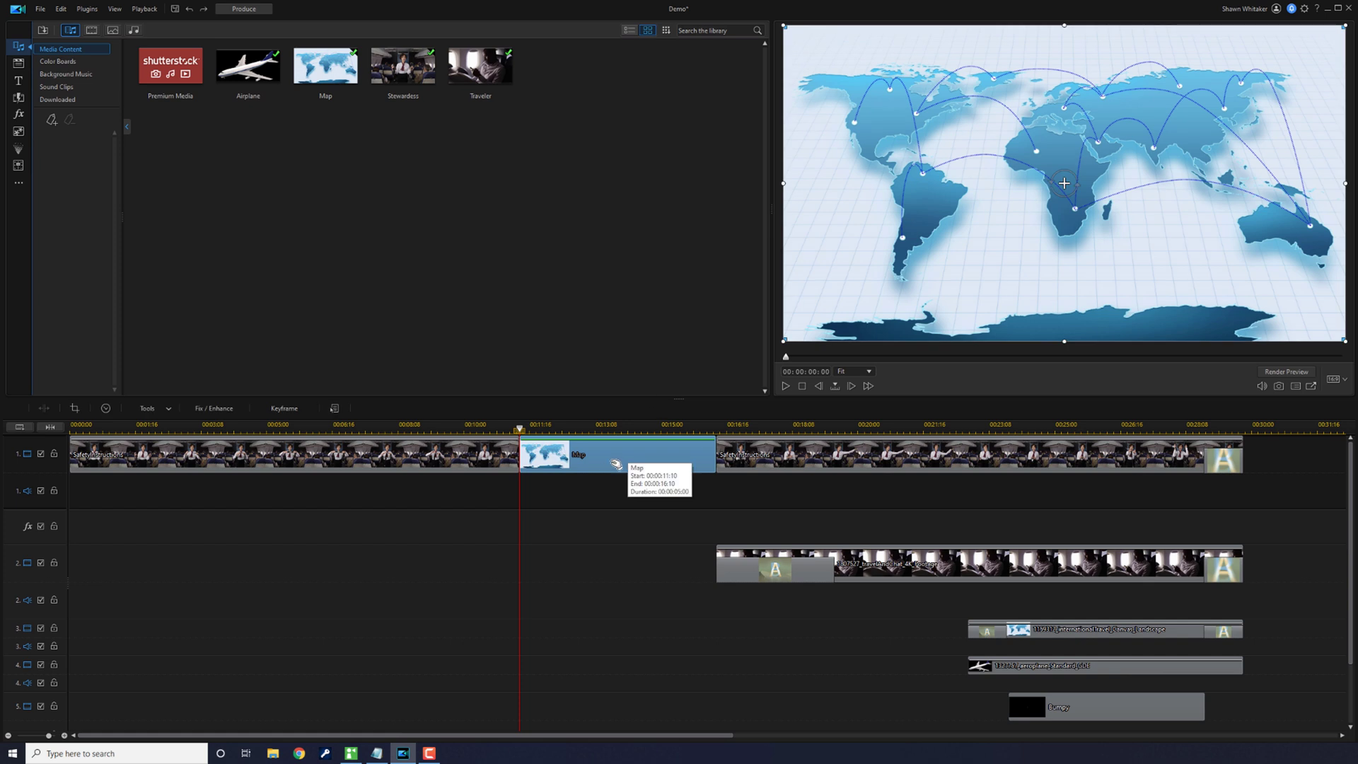
Remove the Map clip from track 1 with Remove, Fill Gap, and Move All Clips
right_click(616, 463)
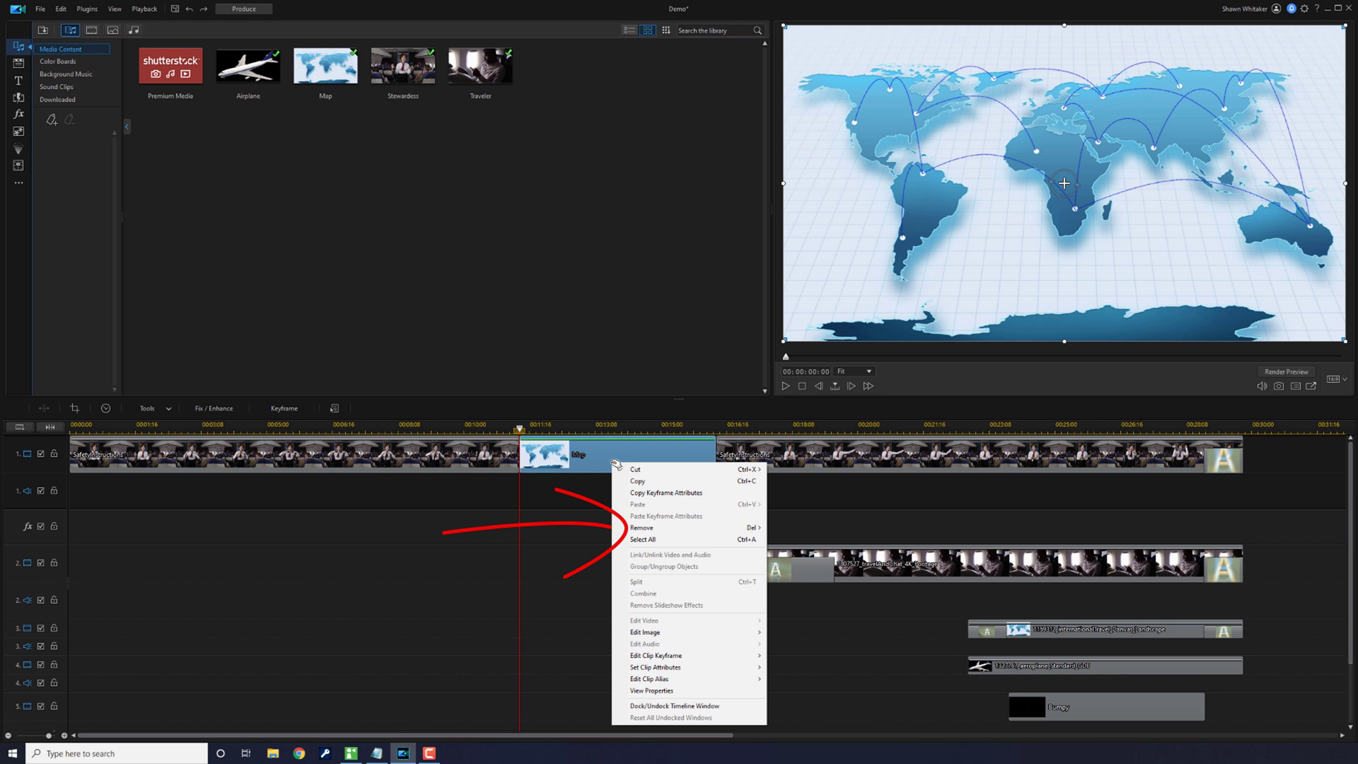
mouse_move(707, 527)
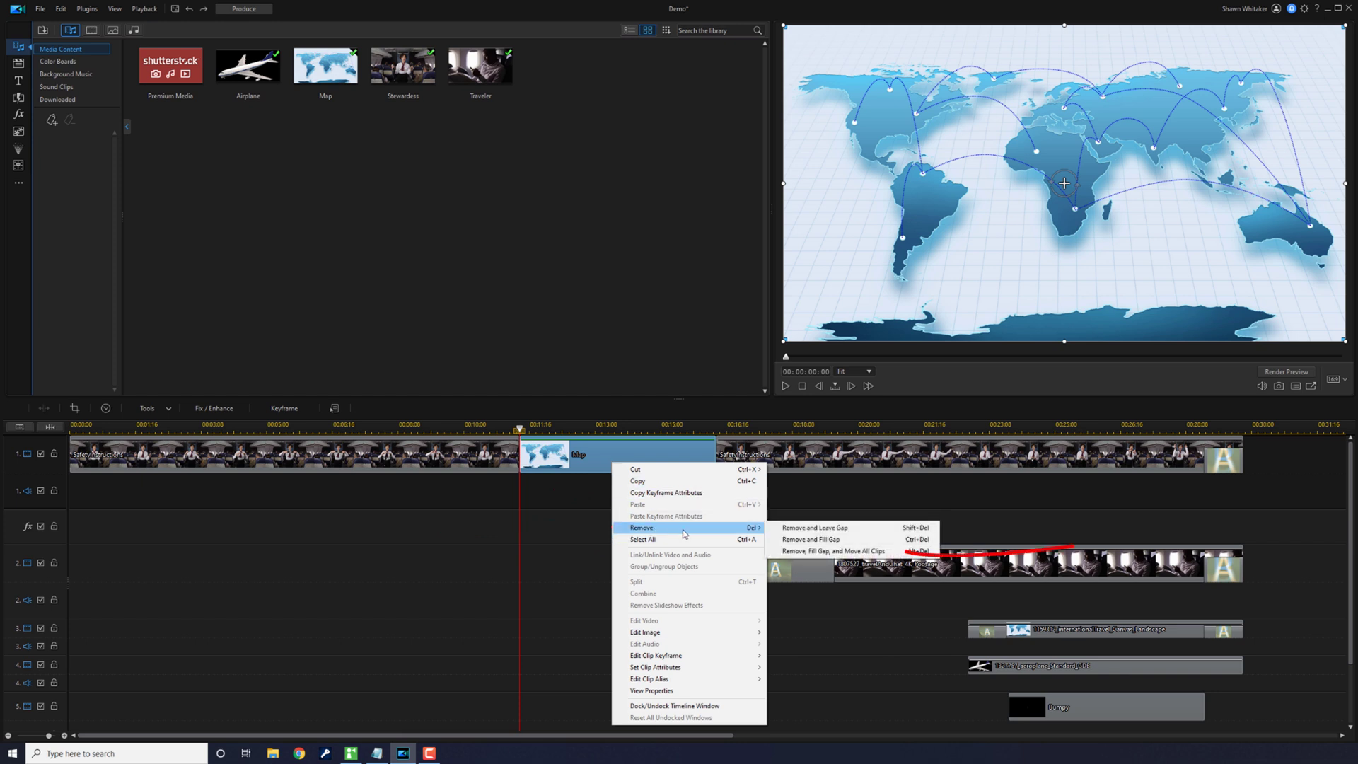
left_click(805, 552)
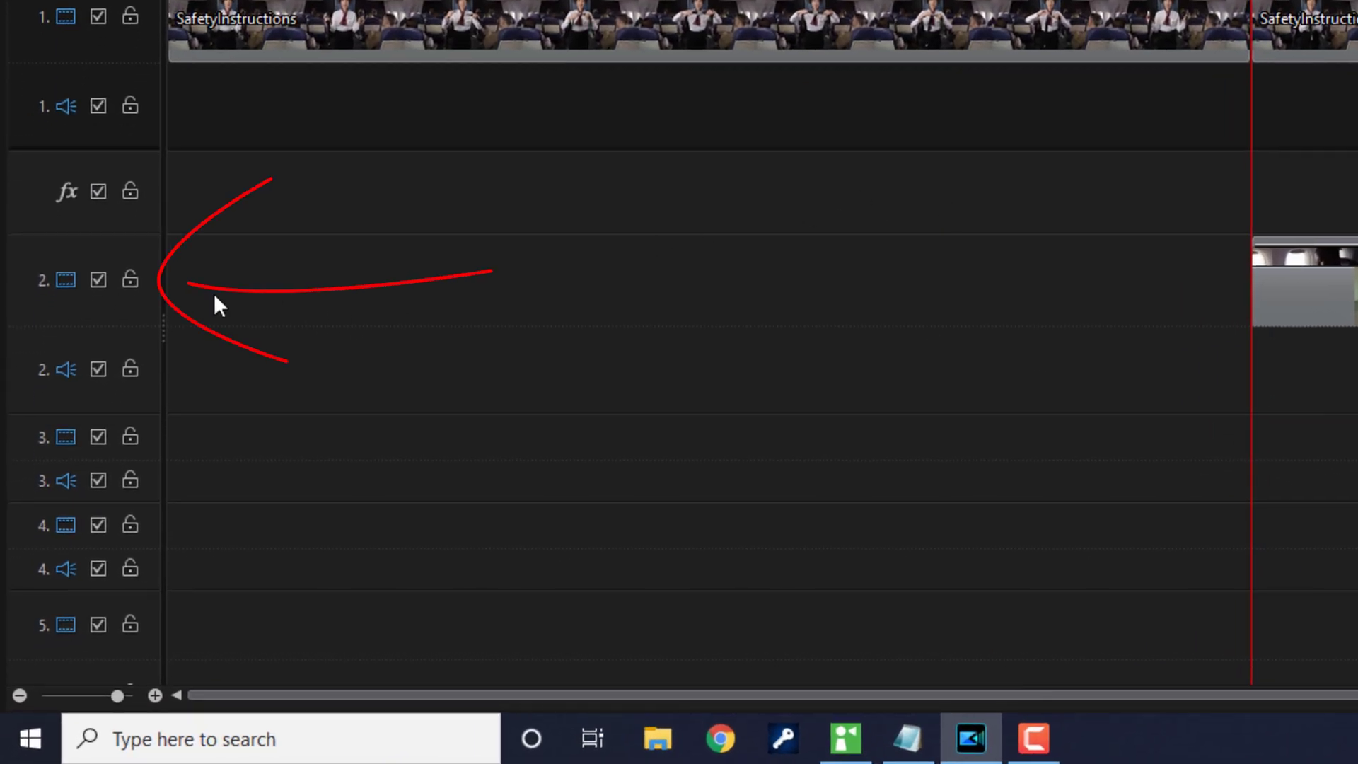
Lock video track 2 and add the Traveler clip midway through the first SafetyInstructions clip on track 1 with Insert and Move All Clips
left_click(129, 280)
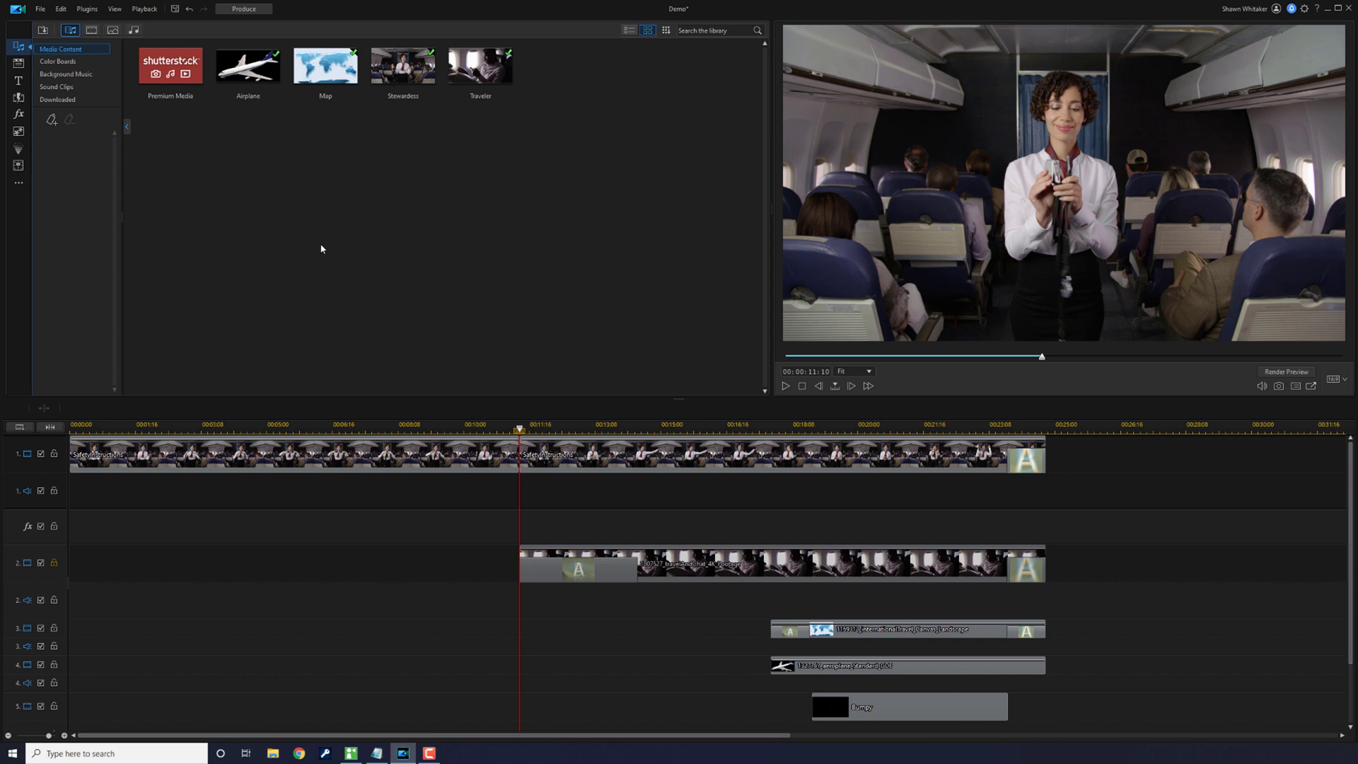
mouse_move(481, 65)
left_mouse_down()
mouse_move(448, 575)
mouse_move(411, 571)
mouse_move(548, 573)
mouse_move(361, 564)
mouse_move(1122, 570)
mouse_move(1000, 519)
mouse_move(620, 542)
mouse_move(420, 590)
mouse_move(296, 485)
mouse_move(296, 497)
left_mouse_up()
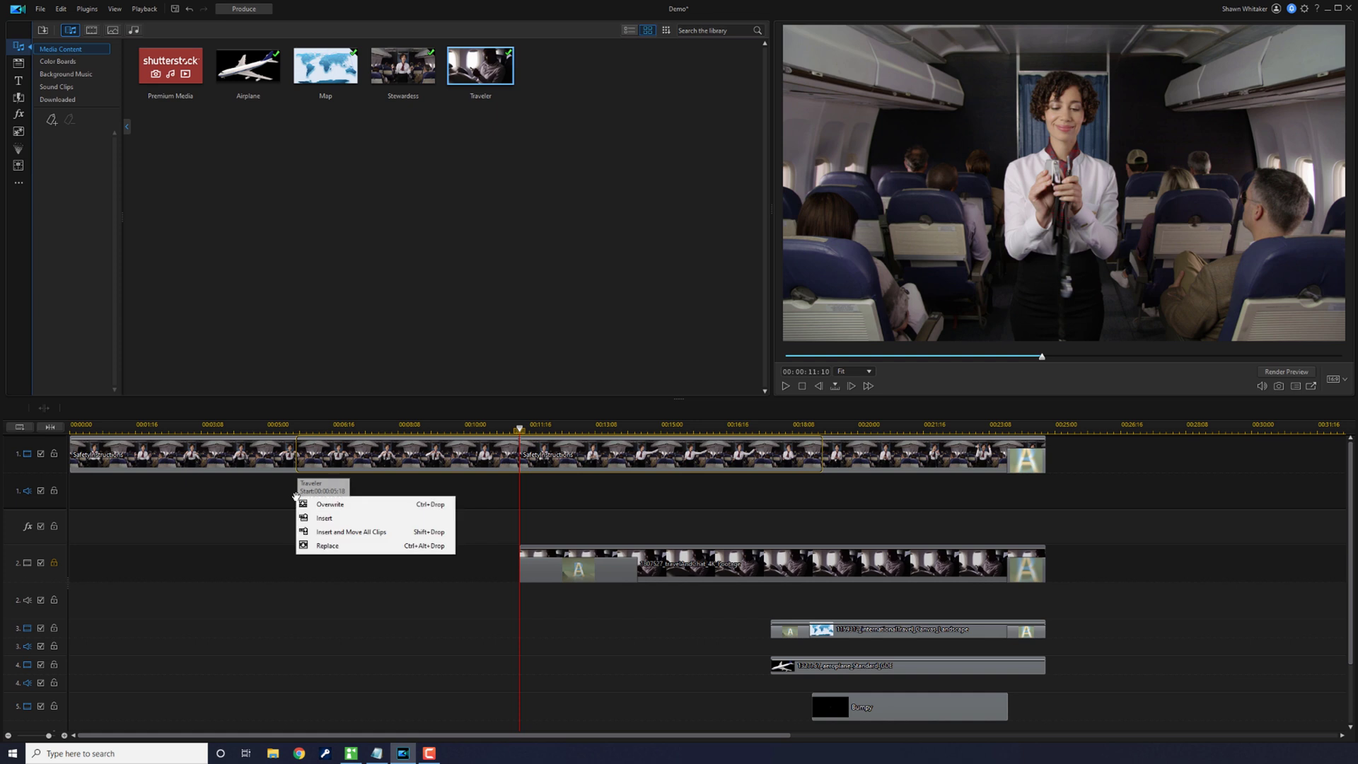
left_click(340, 536)
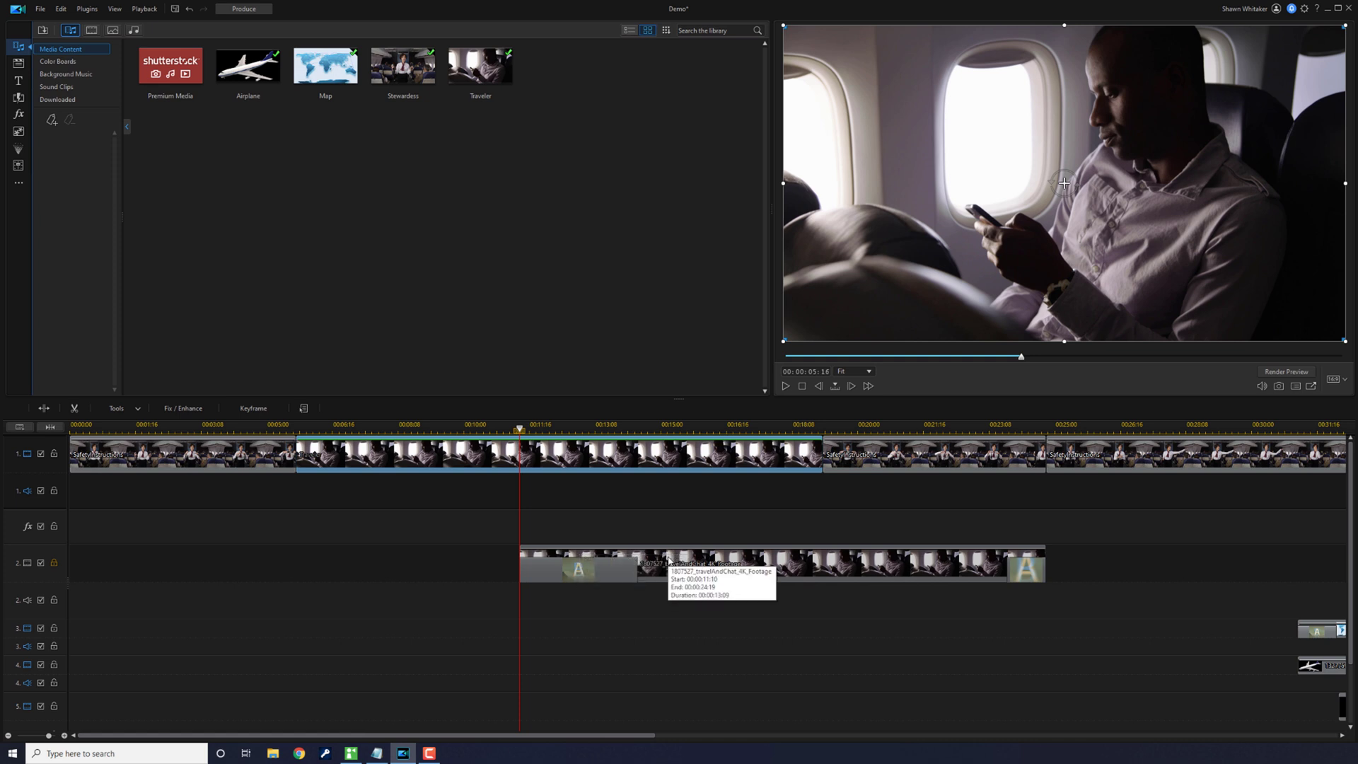
Remove the Traveler clip from track 1 with Remove, Fill Gap, and Move All Clips
right_click(541, 454)
mouse_move(566, 182)
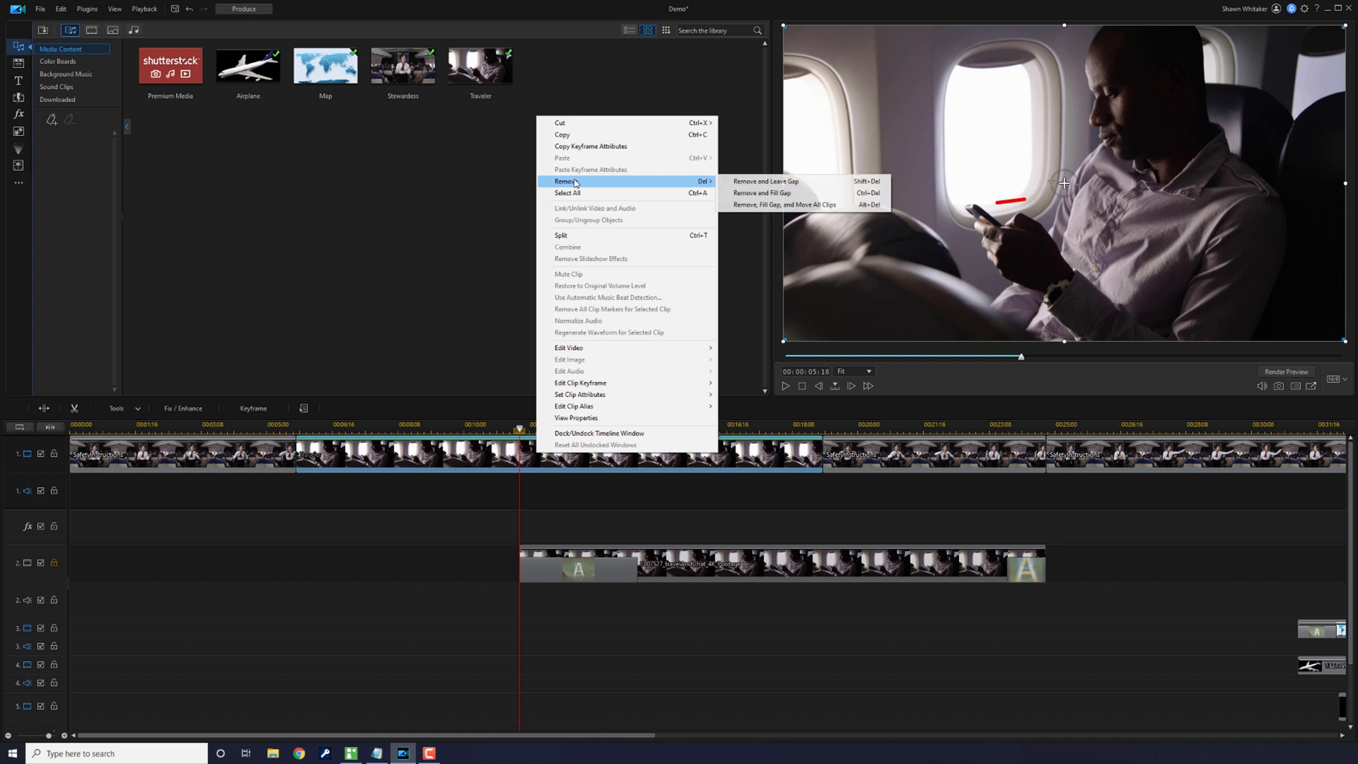
left_click(769, 205)
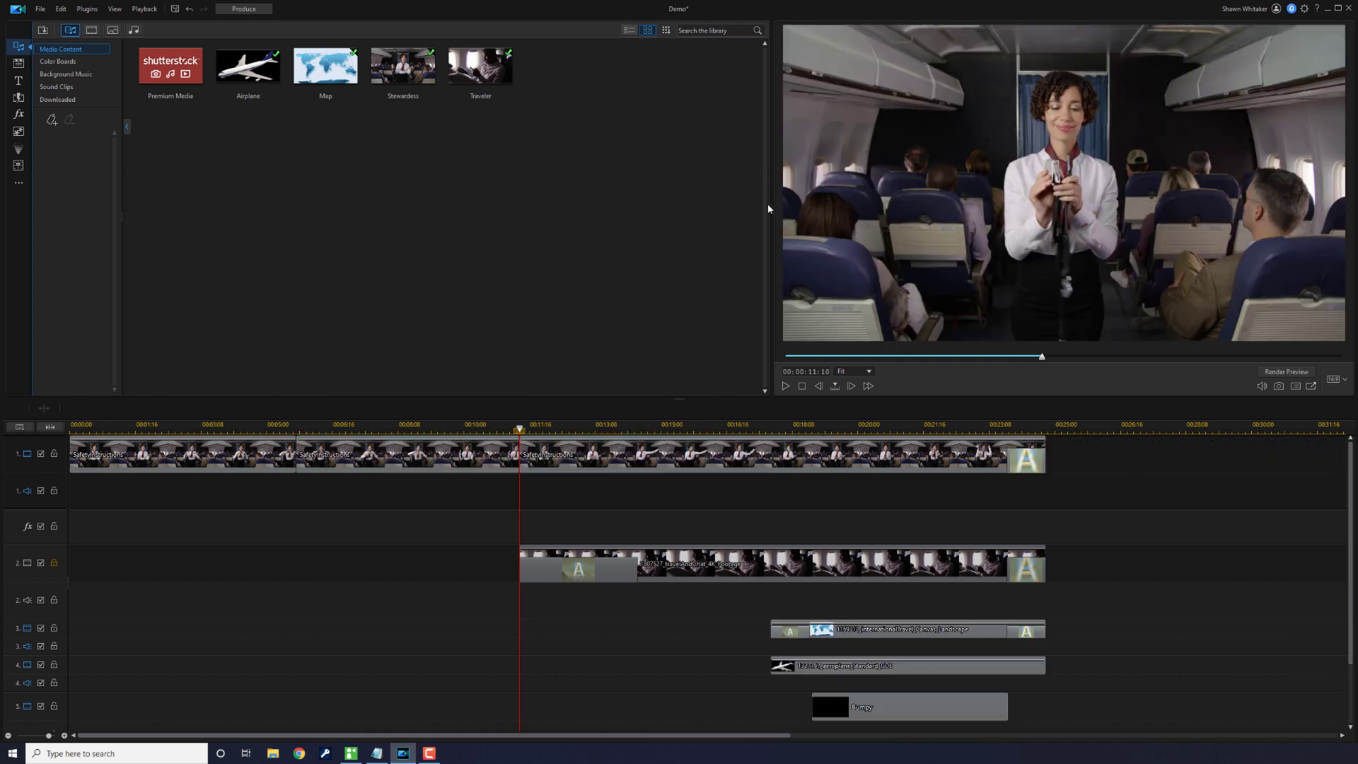